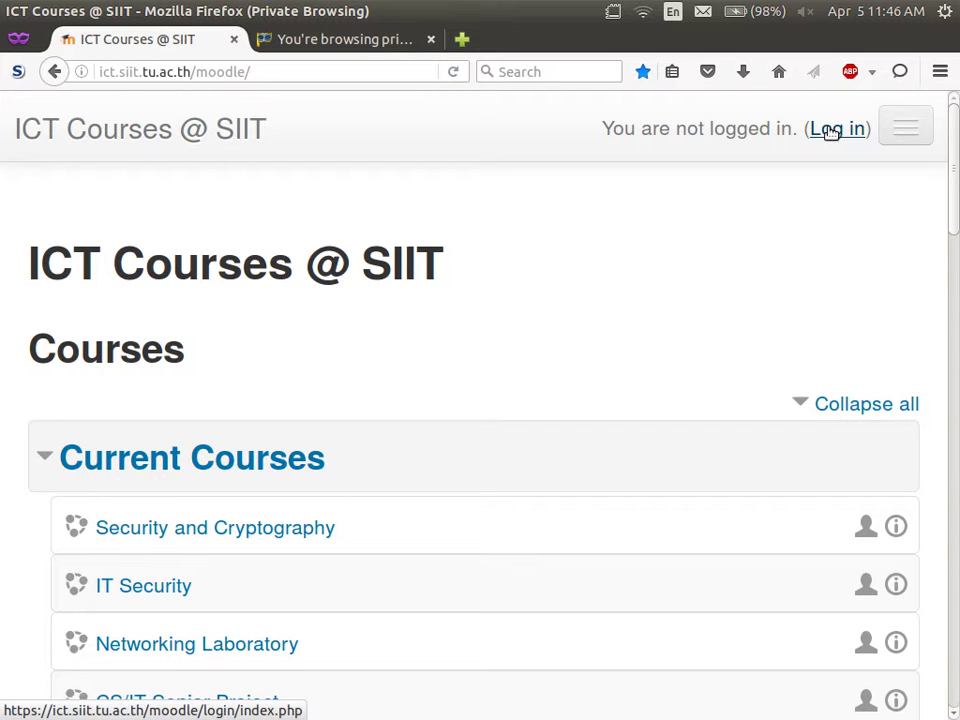
Open the Moodle site's login page and bring up the detailed security information for its connection
{"action": "left_click", "coordinate": [833, 133]}
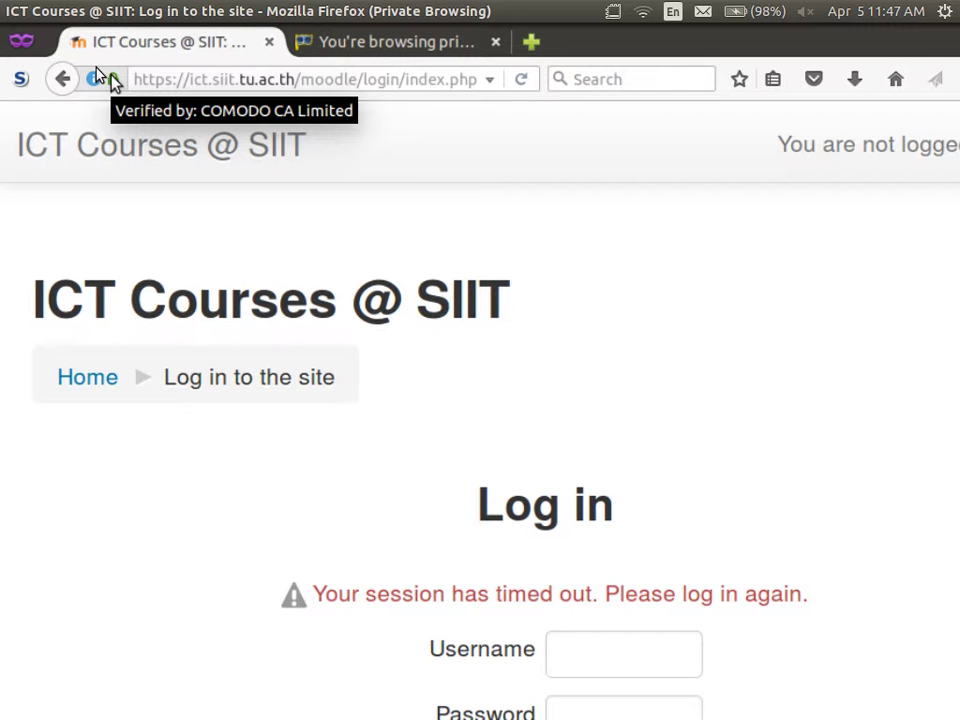
{"action": "left_click", "coordinate": [111, 80]}
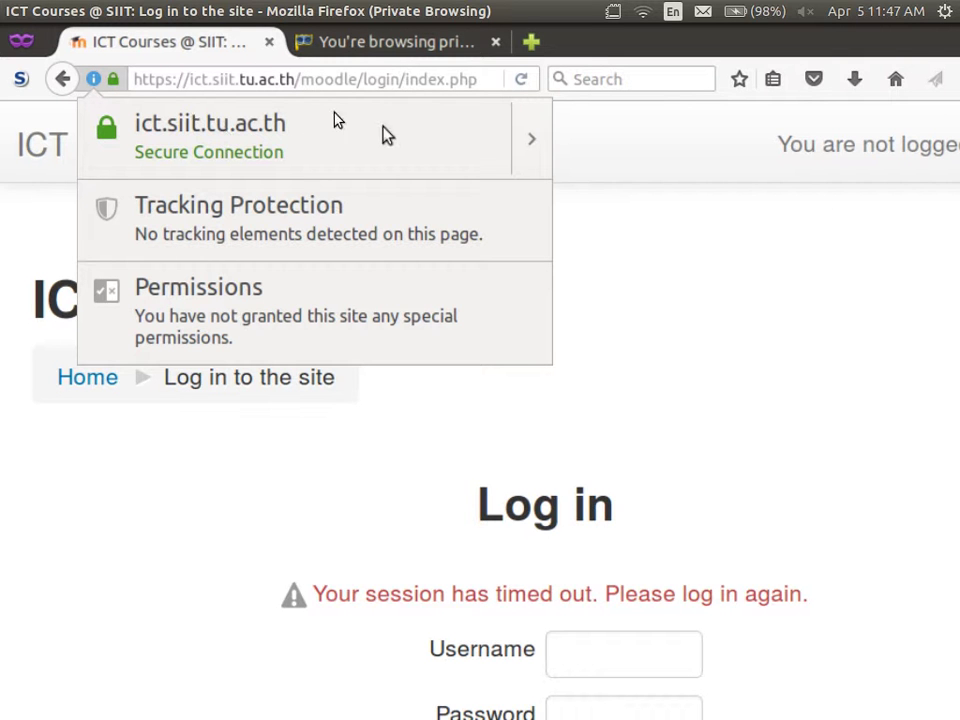
{"action": "left_click", "coordinate": [533, 142]}
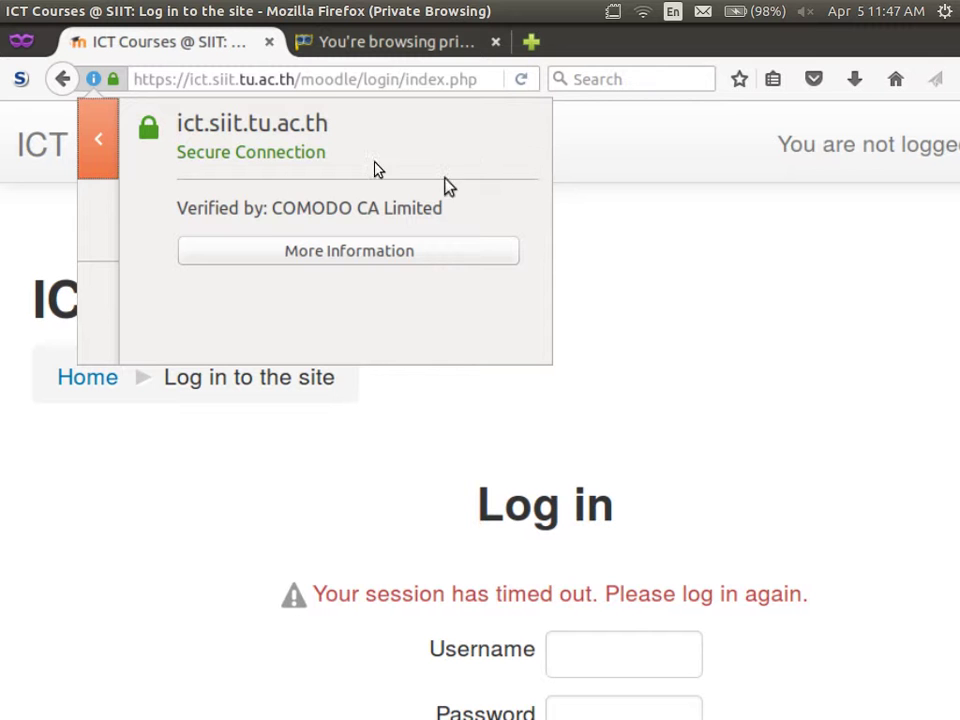
{"action": "left_click", "coordinate": [307, 259]}
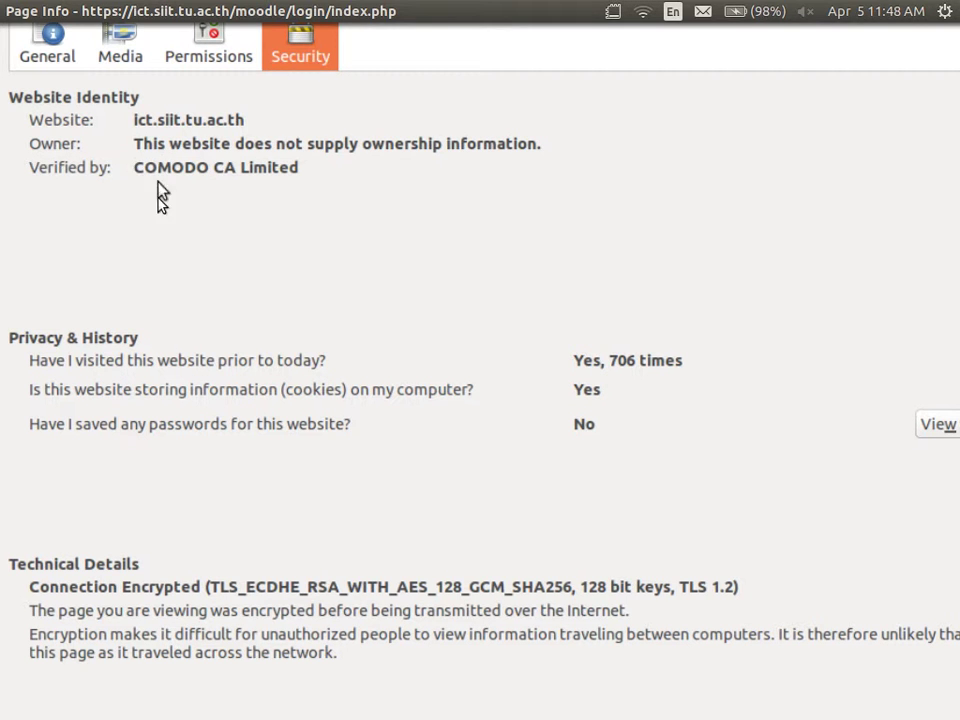
Review the login page's website identity, privacy and history, and technical encryption details
{"action": "scroll", "coordinate": [921, 253], "scroll_direction": "right", "scroll_amount": 3}
{"action": "scroll", "coordinate": [548, 236], "scroll_direction": "left", "scroll_amount": 3}
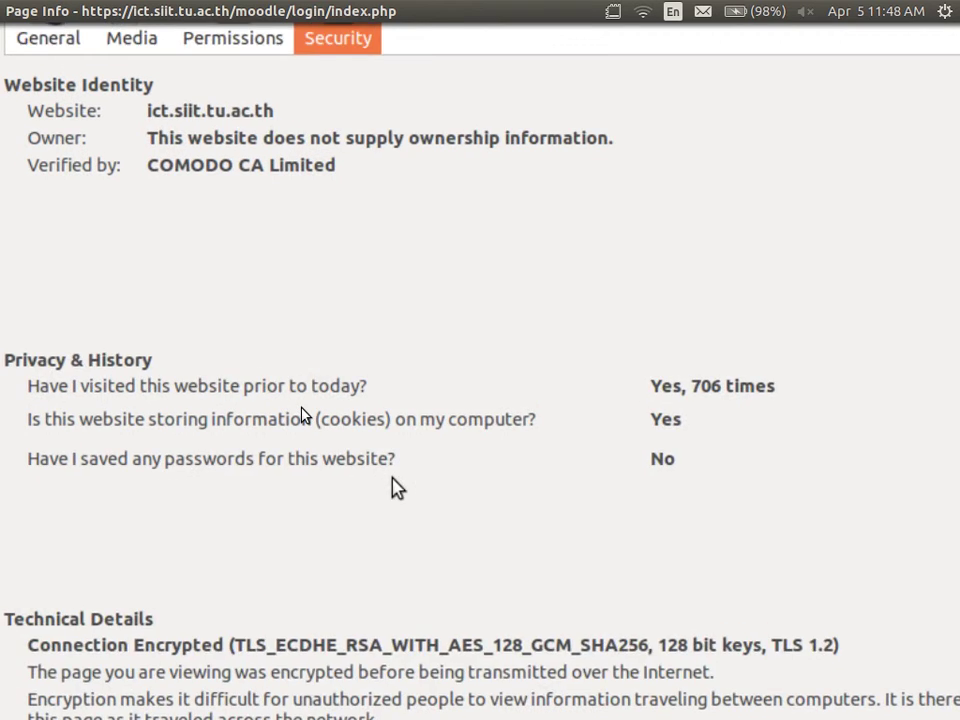
{"action": "scroll", "coordinate": [450, 523], "scroll_direction": "down", "scroll_amount": 5}
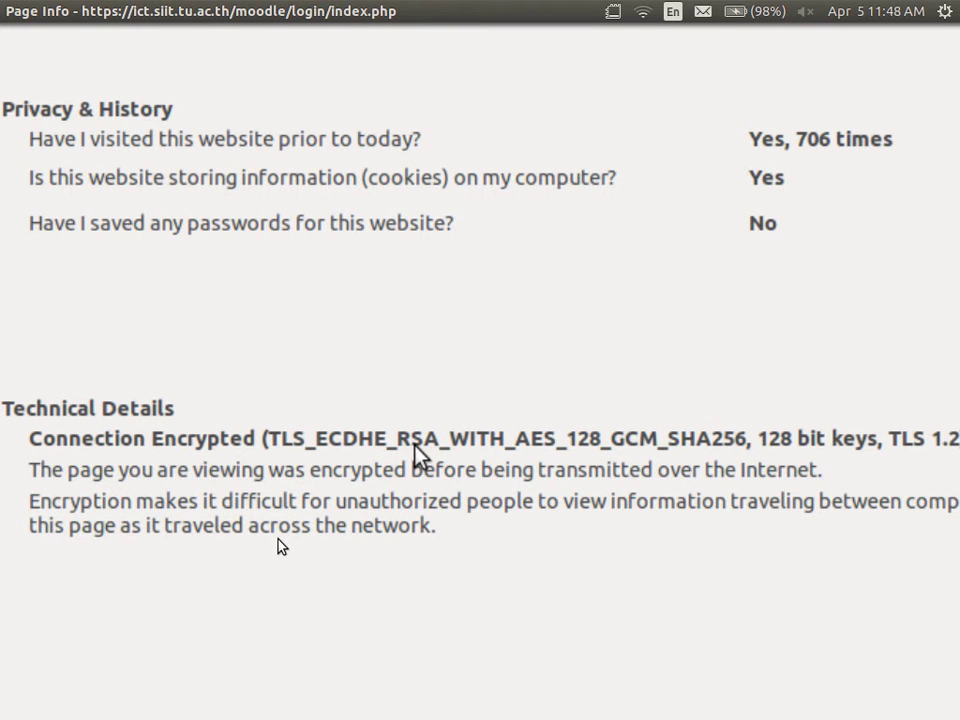
{"action": "scroll", "coordinate": [902, 311], "scroll_direction": "right", "scroll_amount": 10}
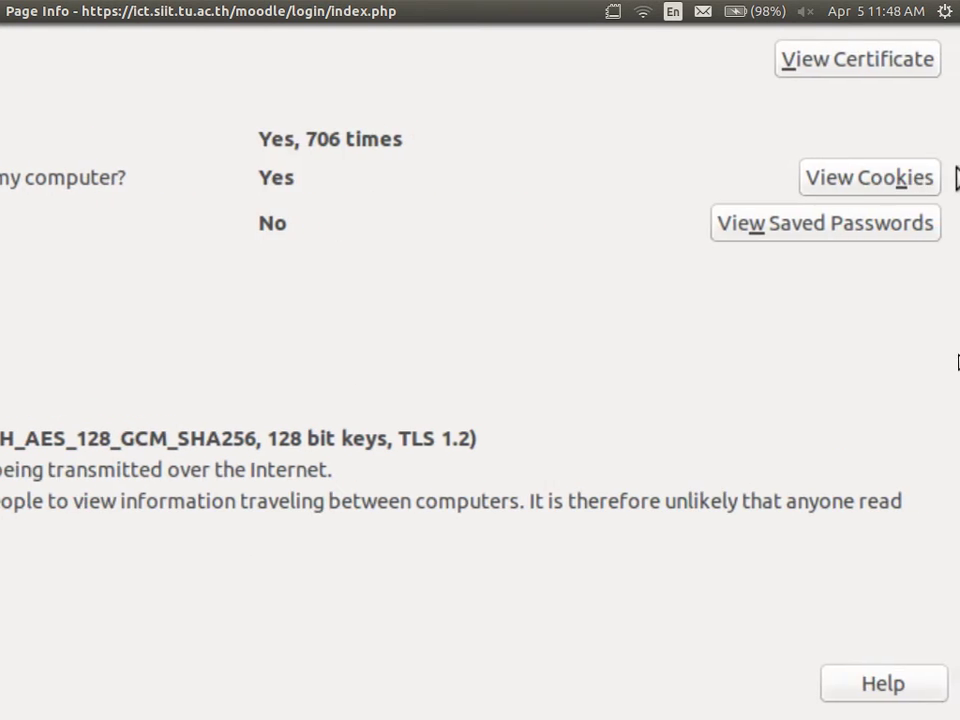
{"action": "scroll", "coordinate": [881, 219], "scroll_direction": "up", "scroll_amount": 3}
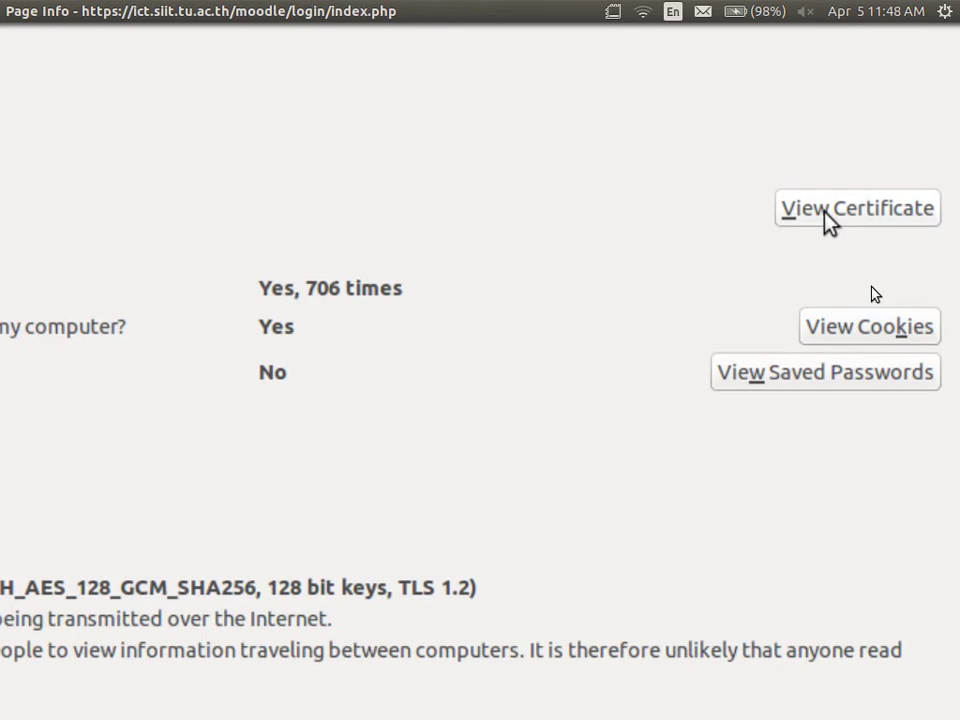
View the site's certificate and read its general information, from the verified uses to the fingerprints
{"action": "left_click", "coordinate": [825, 212]}
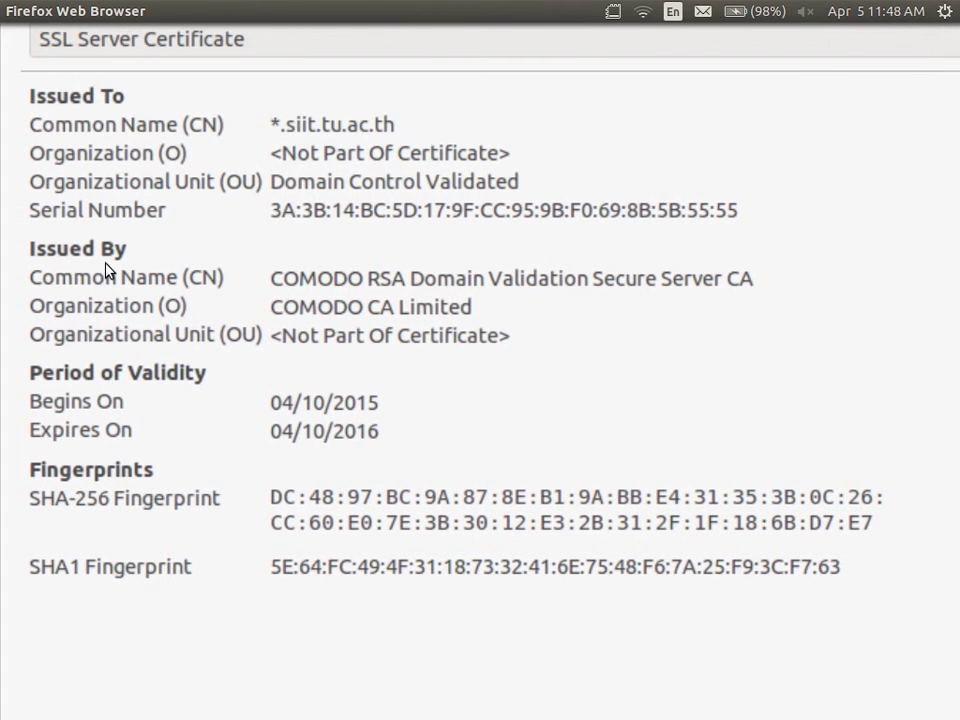
{"action": "scroll", "coordinate": [503, 96], "scroll_direction": "up", "scroll_amount": 2}
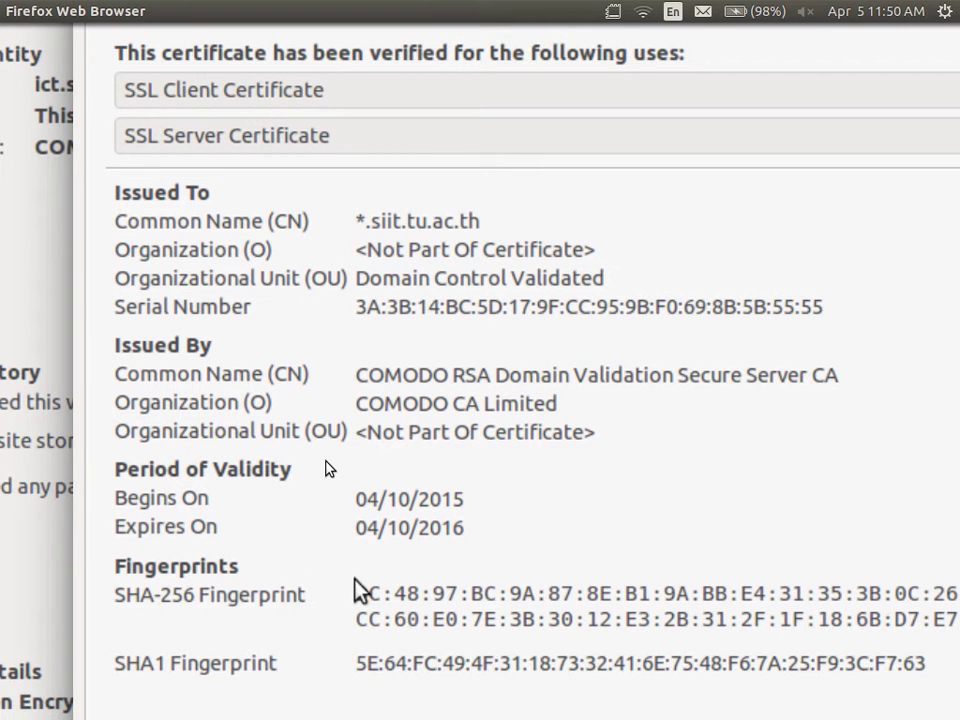
{"action": "scroll", "coordinate": [326, 467], "scroll_direction": "down", "scroll_amount": 3}
{"action": "scroll", "coordinate": [346, 121], "scroll_direction": "up", "scroll_amount": 5}
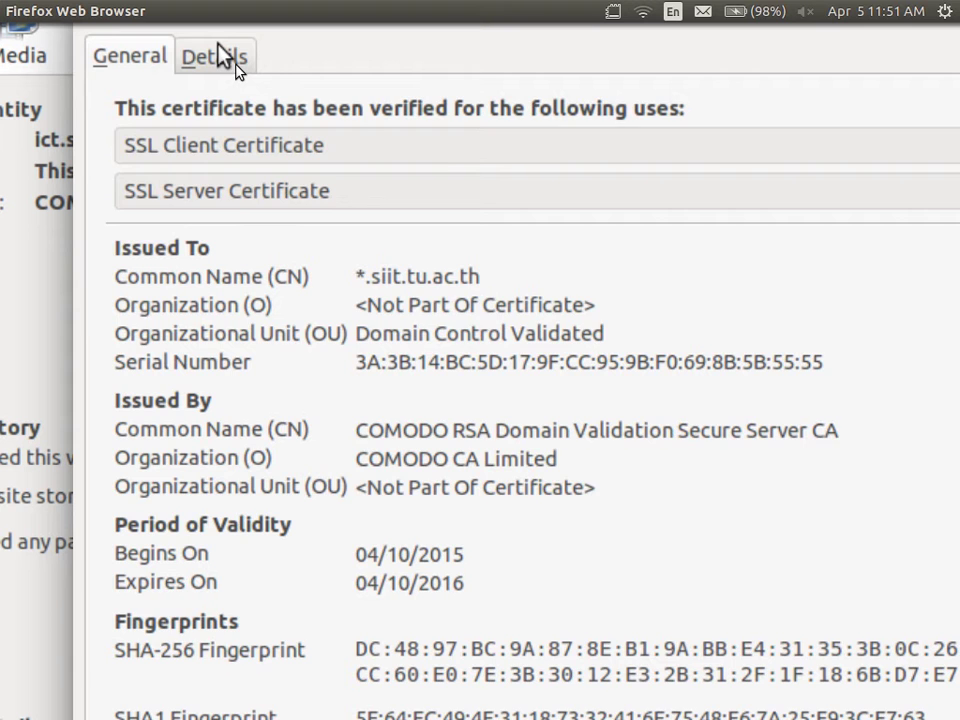
In the detailed view of the *.siit.tu.ac.th certificate, inspect the version, serial number, signature algorithm and issuer fields
{"action": "left_click", "coordinate": [219, 48]}
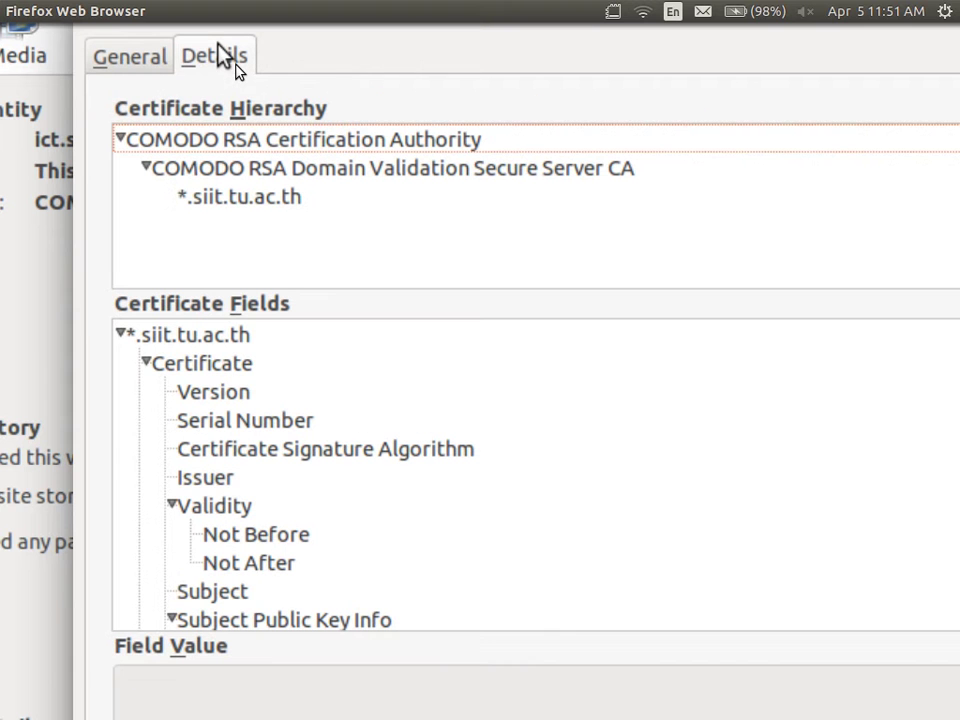
{"action": "left_click", "coordinate": [238, 198]}
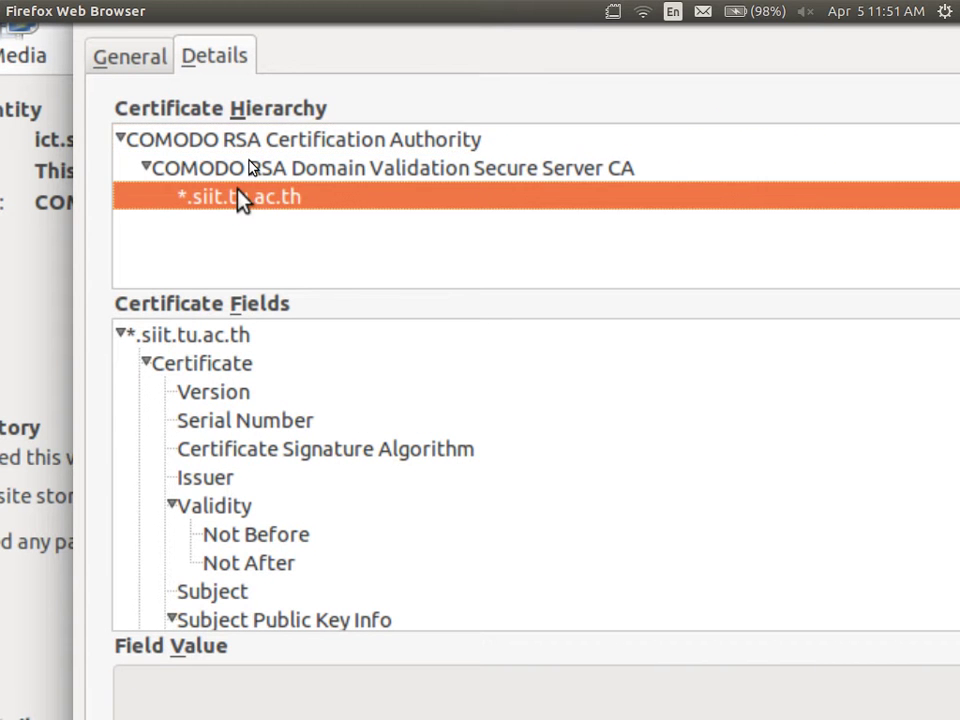
{"action": "left_click", "coordinate": [230, 368]}
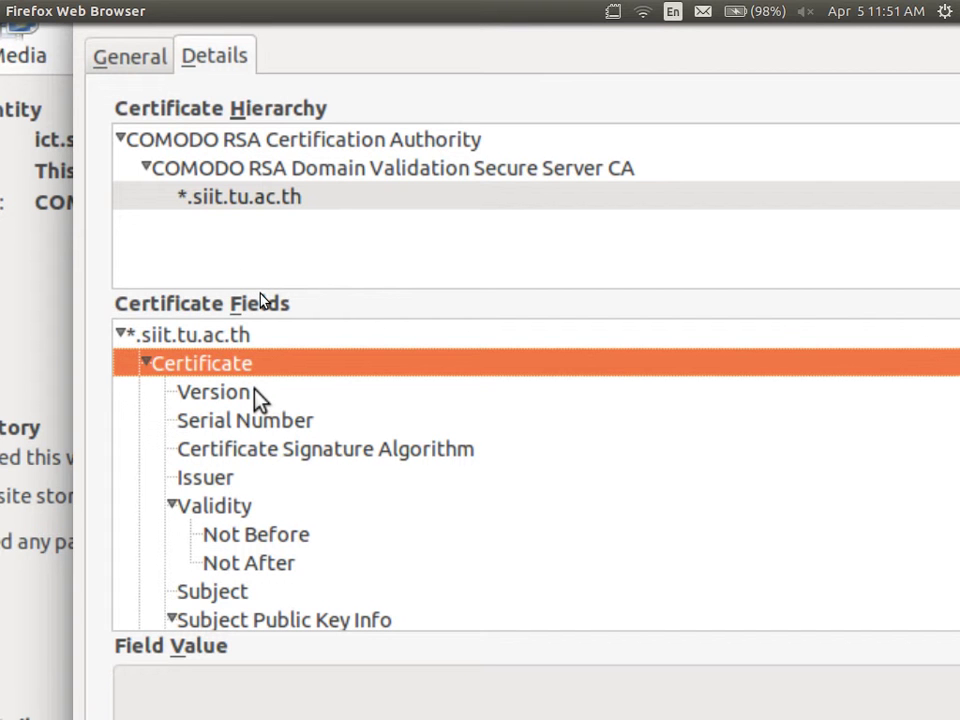
{"action": "left_click", "coordinate": [256, 394]}
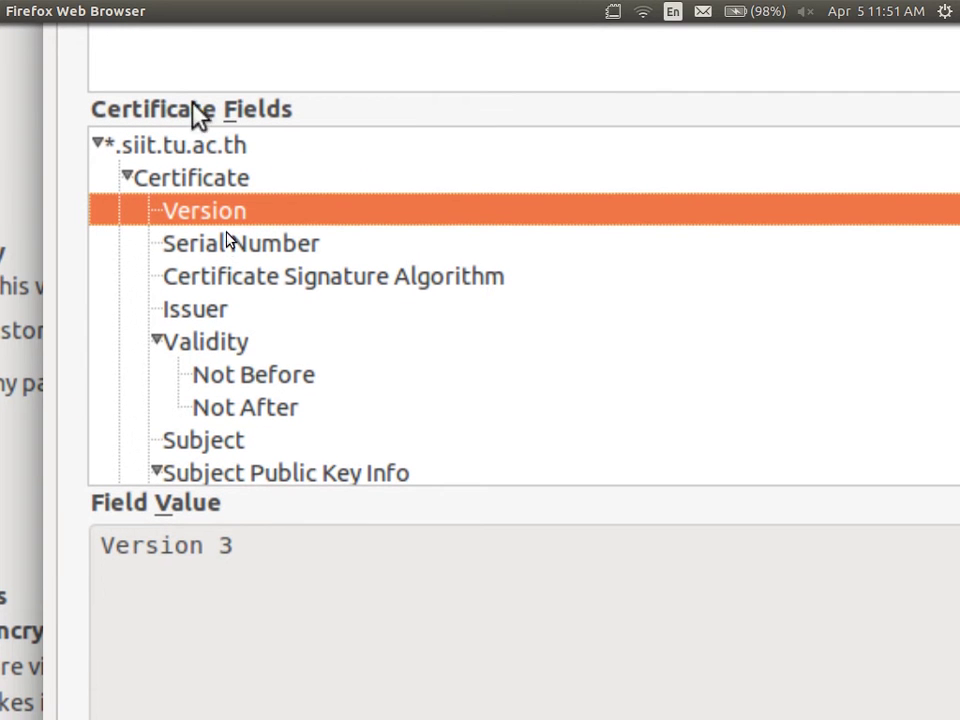
{"action": "left_click", "coordinate": [277, 241]}
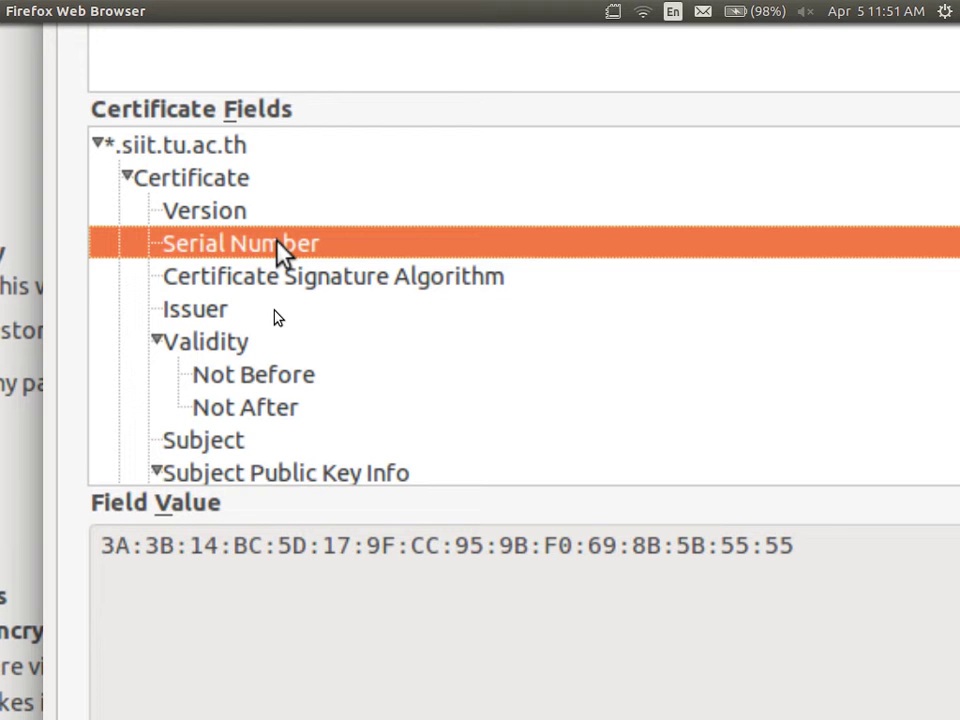
{"action": "left_click", "coordinate": [300, 280]}
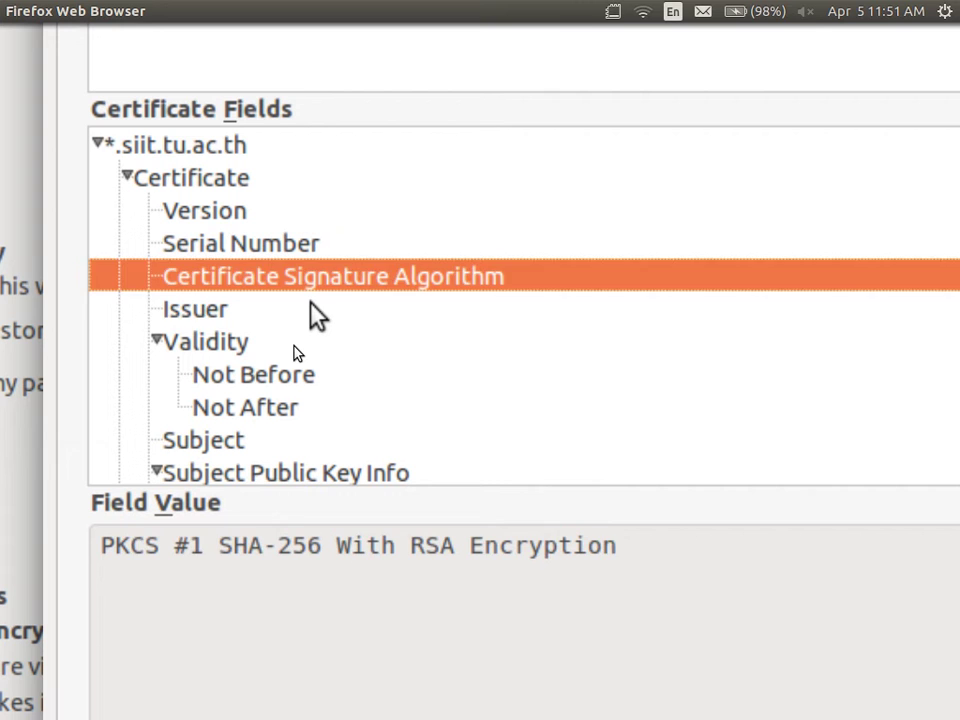
{"action": "left_click", "coordinate": [311, 305]}
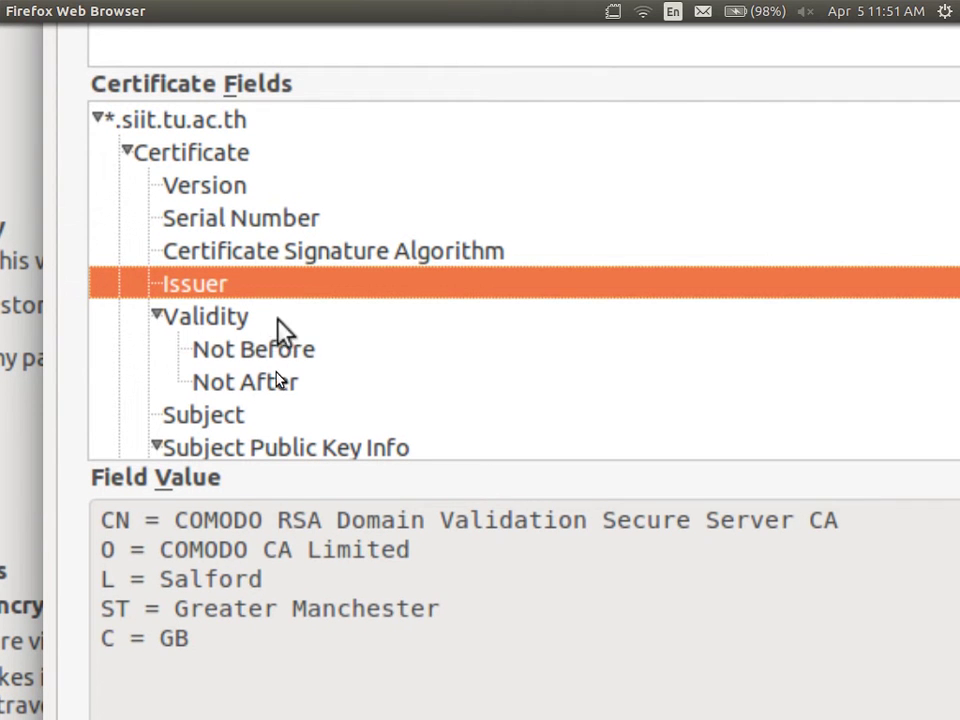
Inspect the certificate's Not Before and Not After validity dates and its Subject field
{"action": "left_click", "coordinate": [305, 356]}
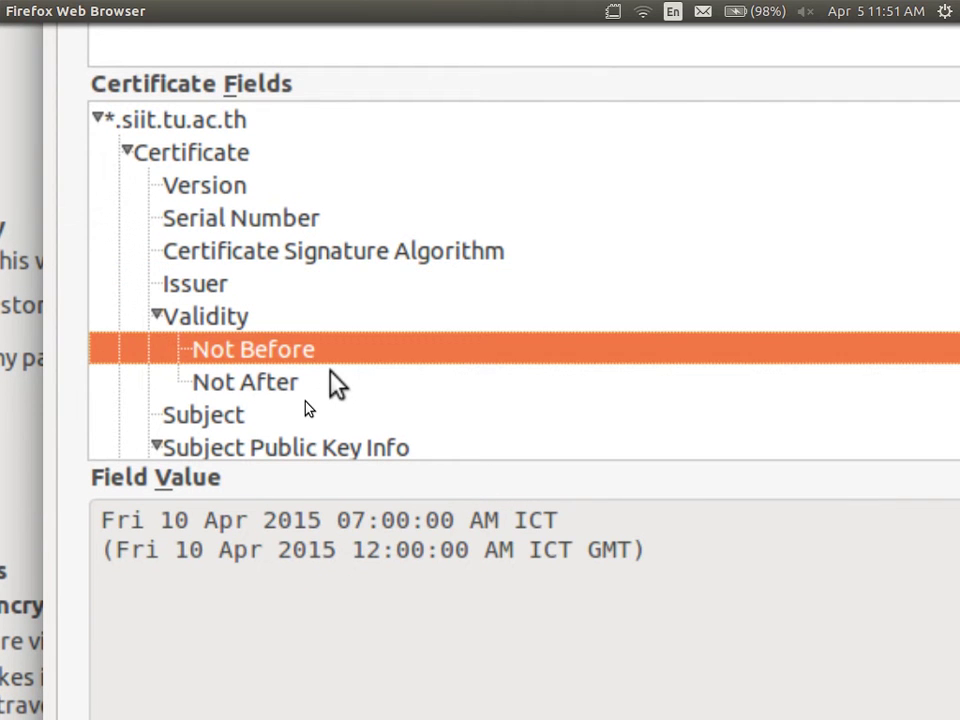
{"action": "left_click", "coordinate": [333, 383]}
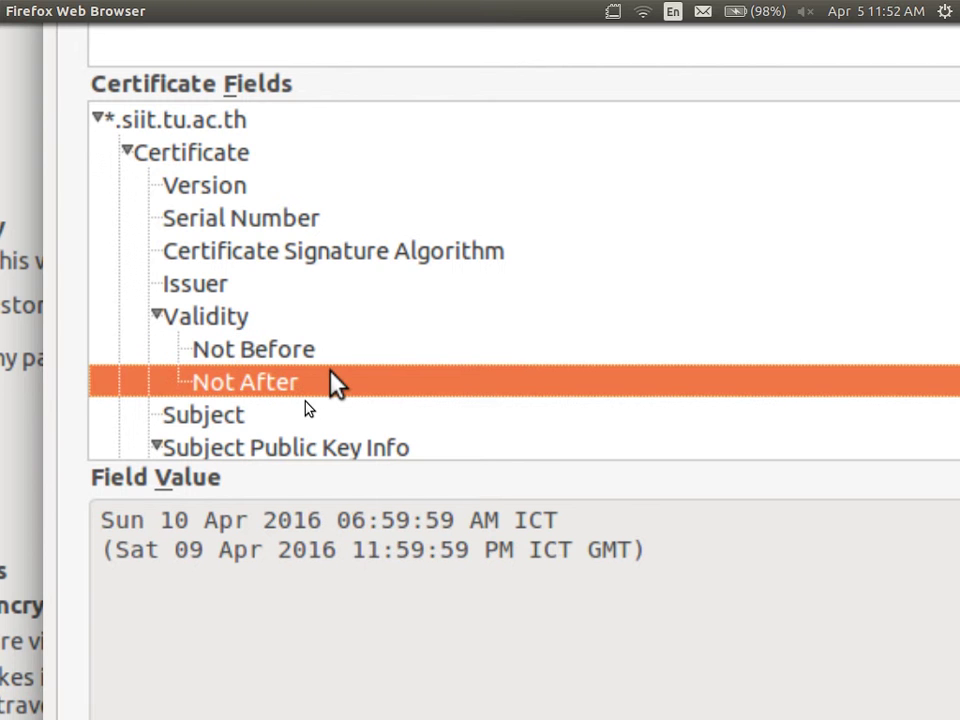
{"action": "left_click", "coordinate": [365, 418]}
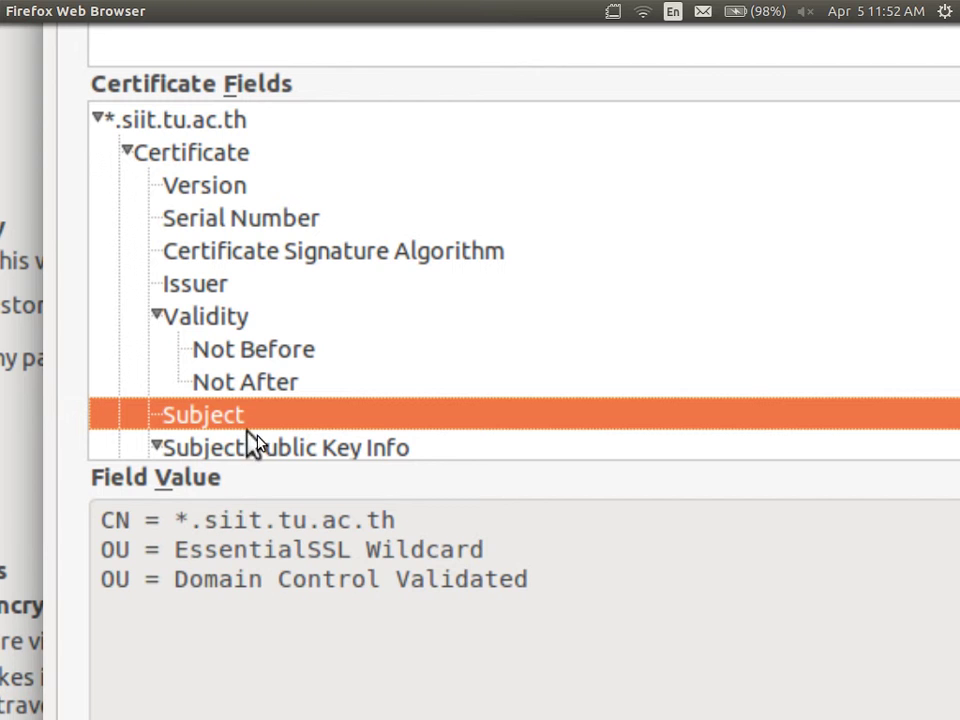
Inspect the subject's public key algorithm and read the public key value through to its exponent
{"action": "left_click", "coordinate": [193, 450]}
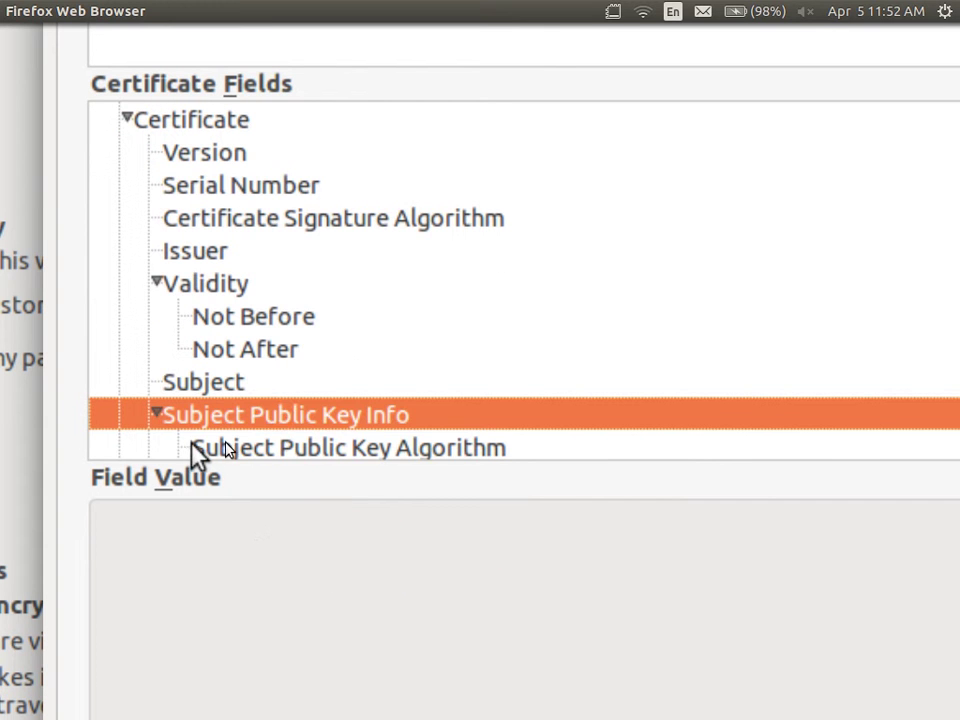
{"action": "left_click", "coordinate": [337, 450]}
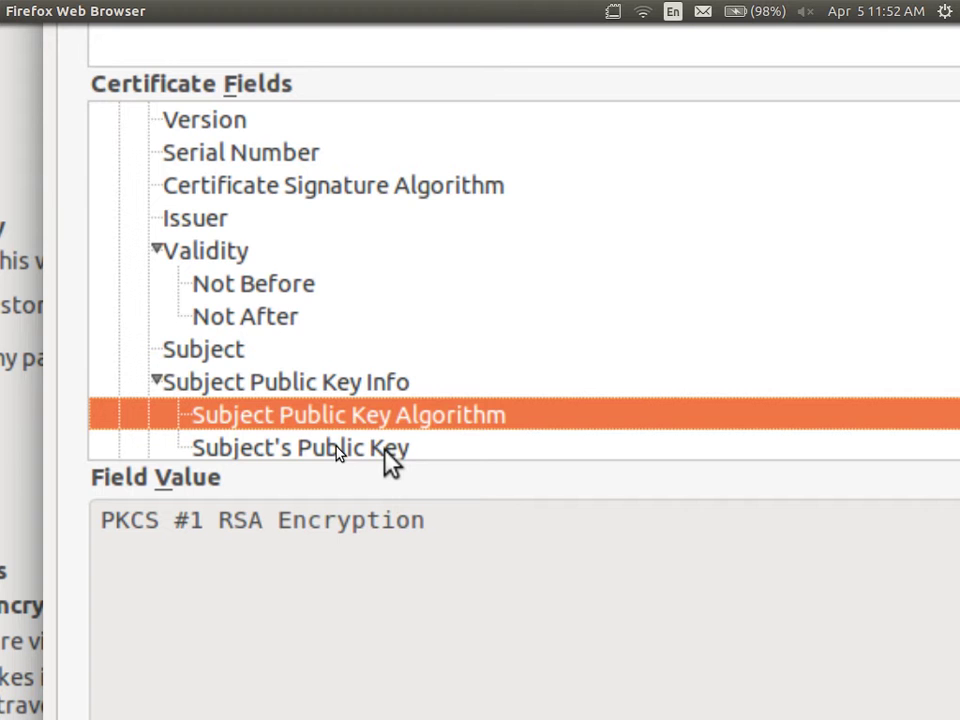
{"action": "left_click", "coordinate": [337, 450]}
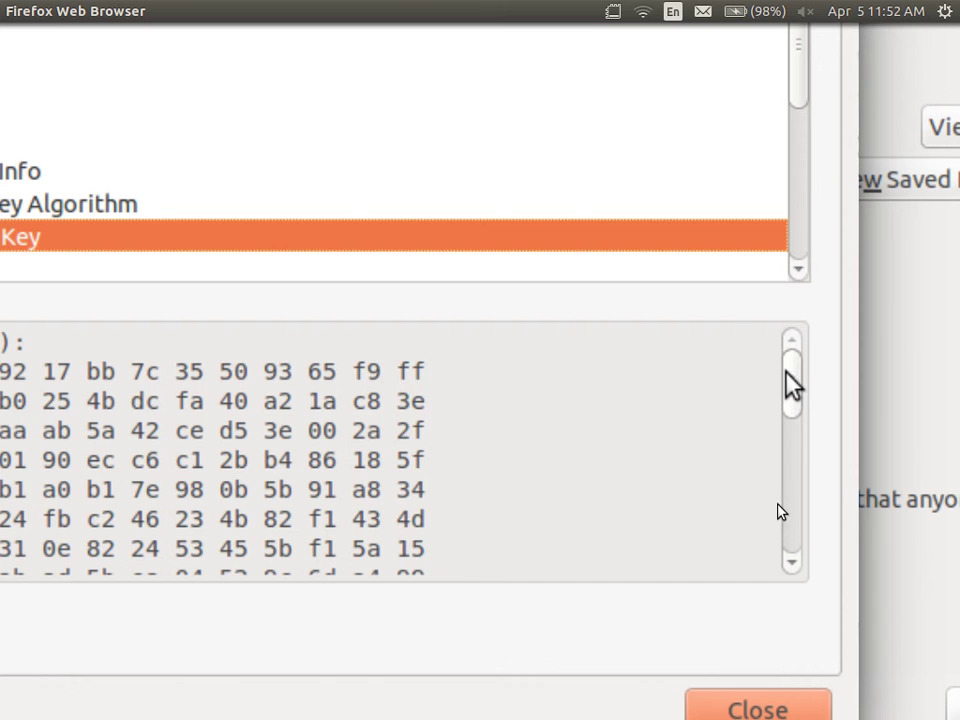
{"action": "left_click_drag", "start_coordinate": [784, 381], "coordinate": [796, 557]}
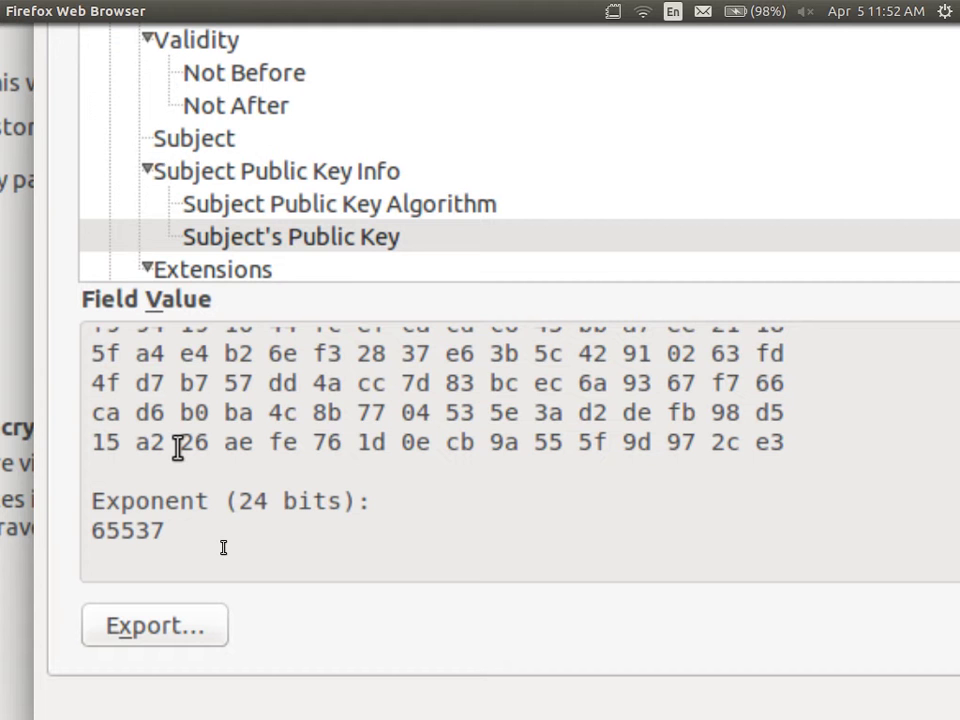
Inspect the certificate's Authority Key Identifier, Subject Key ID and Key Usage extensions
{"action": "left_click", "coordinate": [236, 270]}
{"action": "left_click", "coordinate": [282, 268]}
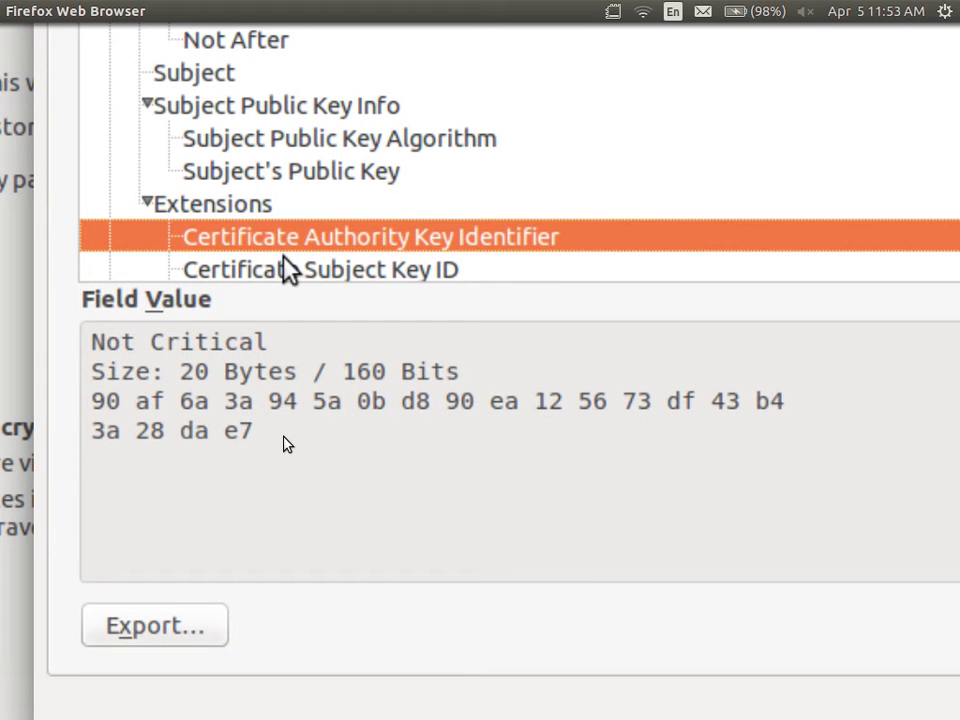
{"action": "left_click", "coordinate": [298, 266]}
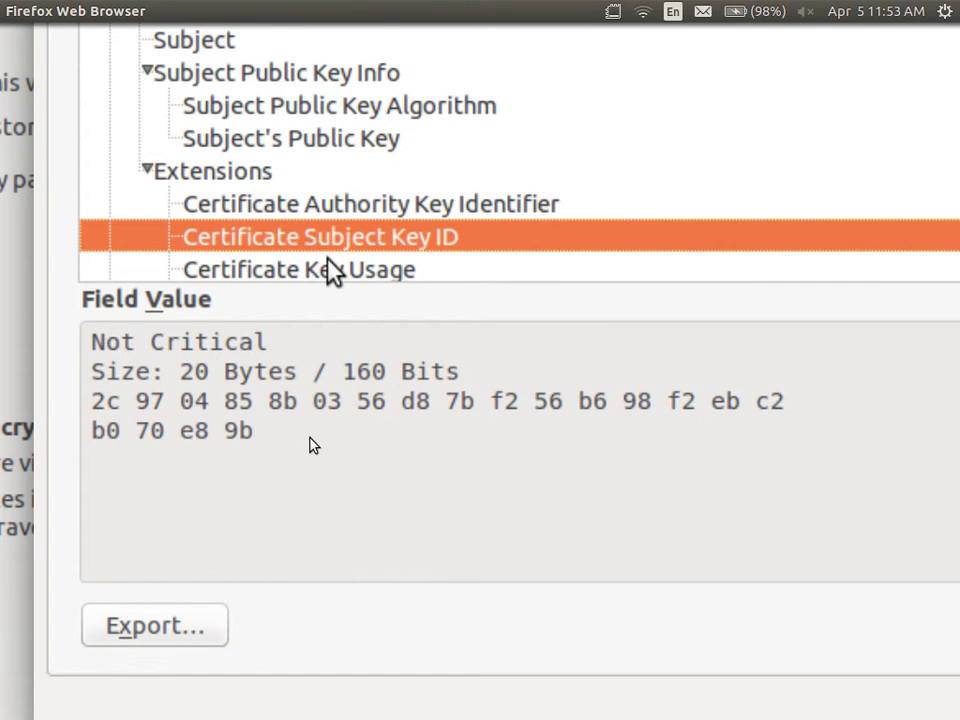
{"action": "left_click", "coordinate": [328, 270]}
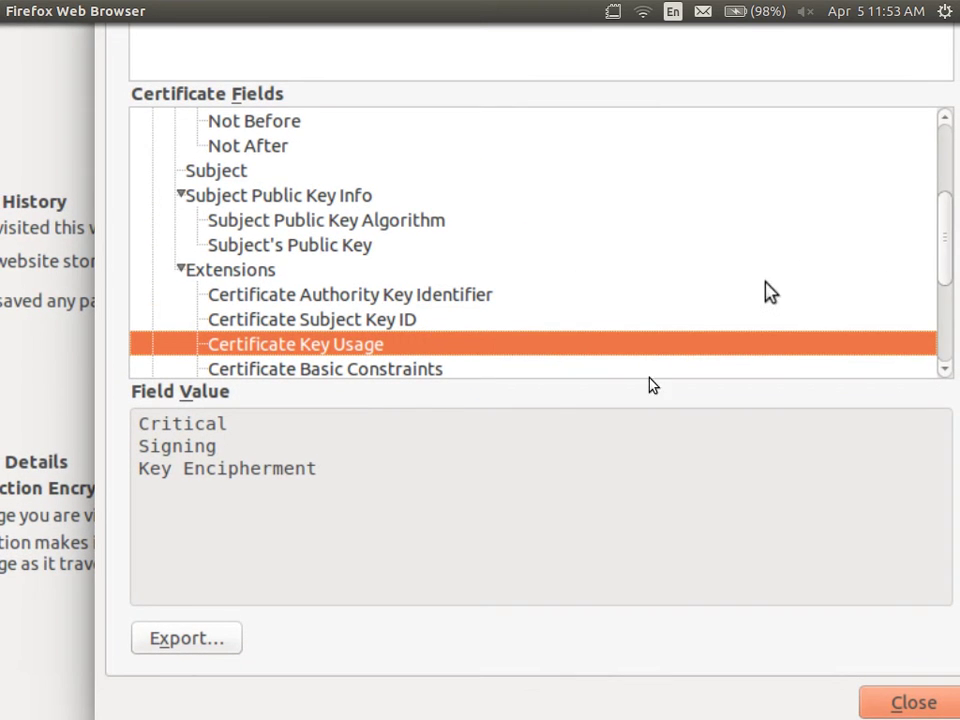
Inspect the Certificate Signature Value at the end of the certificate fields, and close the certificate viewer
{"action": "left_click_drag", "start_coordinate": [944, 261], "coordinate": [946, 350]}
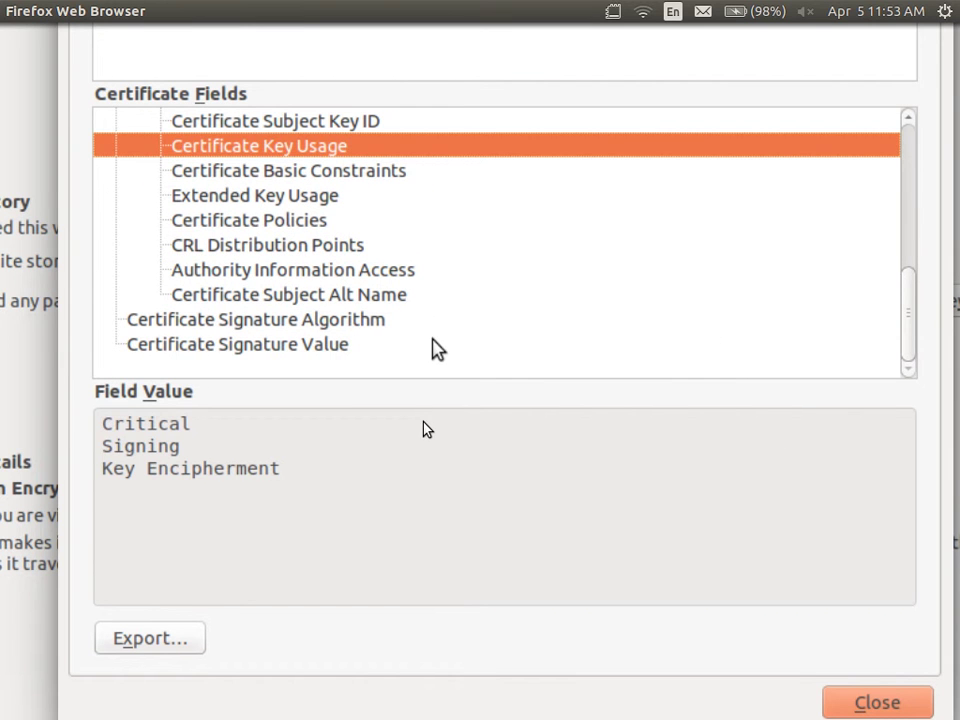
{"action": "left_click", "coordinate": [432, 345]}
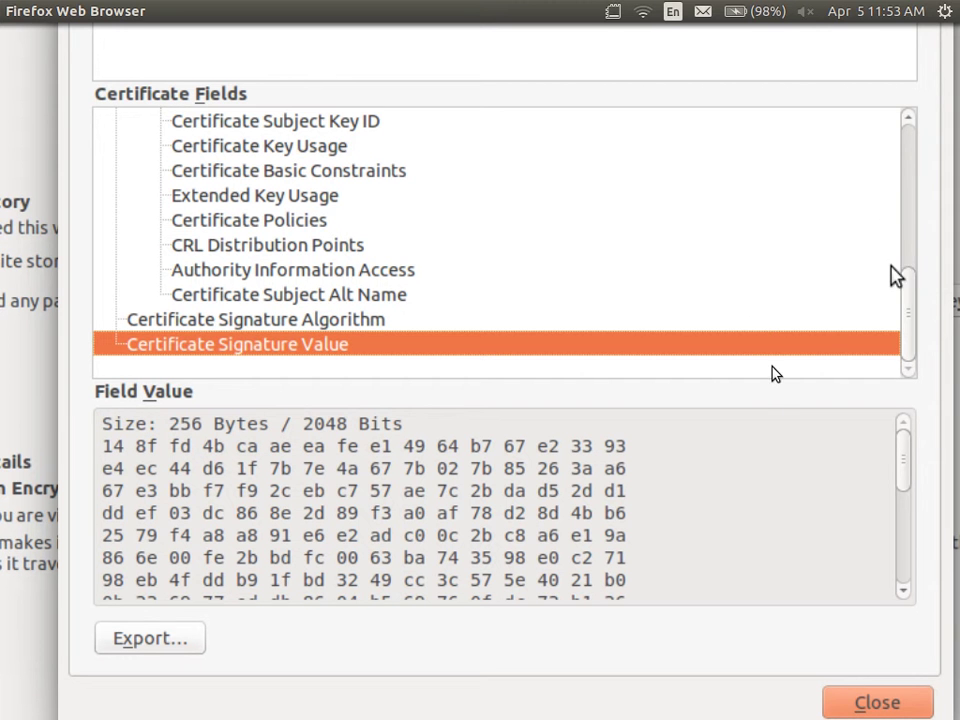
{"action": "left_click_drag", "start_coordinate": [912, 313], "coordinate": [902, 122]}
{"action": "left_click", "coordinate": [910, 700]}
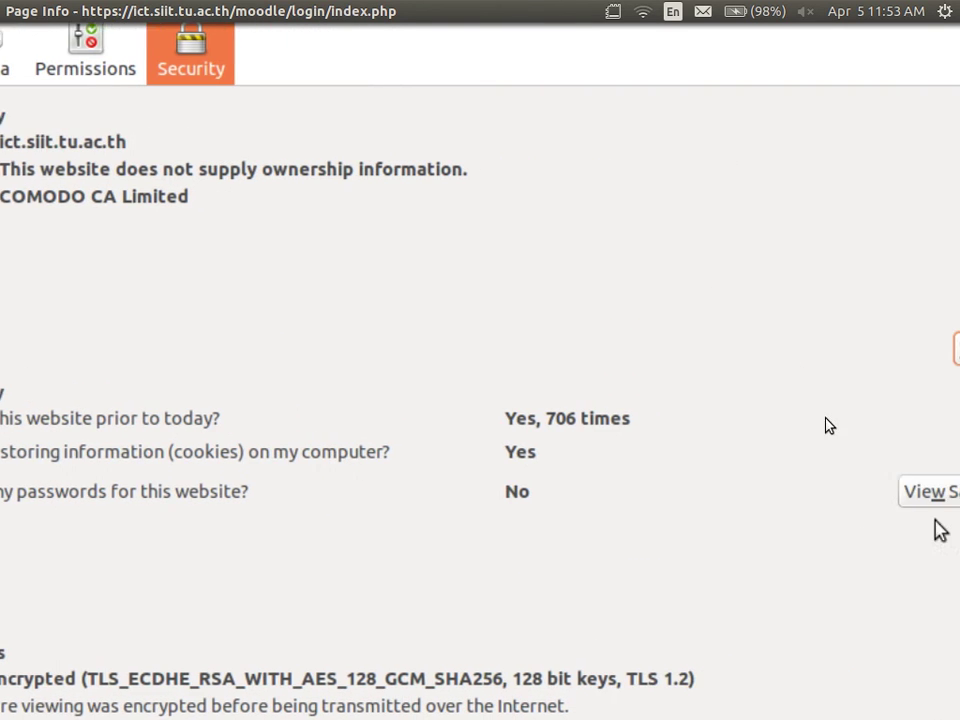
Review the site certificate's general information once more, and close both the certificate viewer and the page information window
{"action": "left_click", "coordinate": [936, 350]}
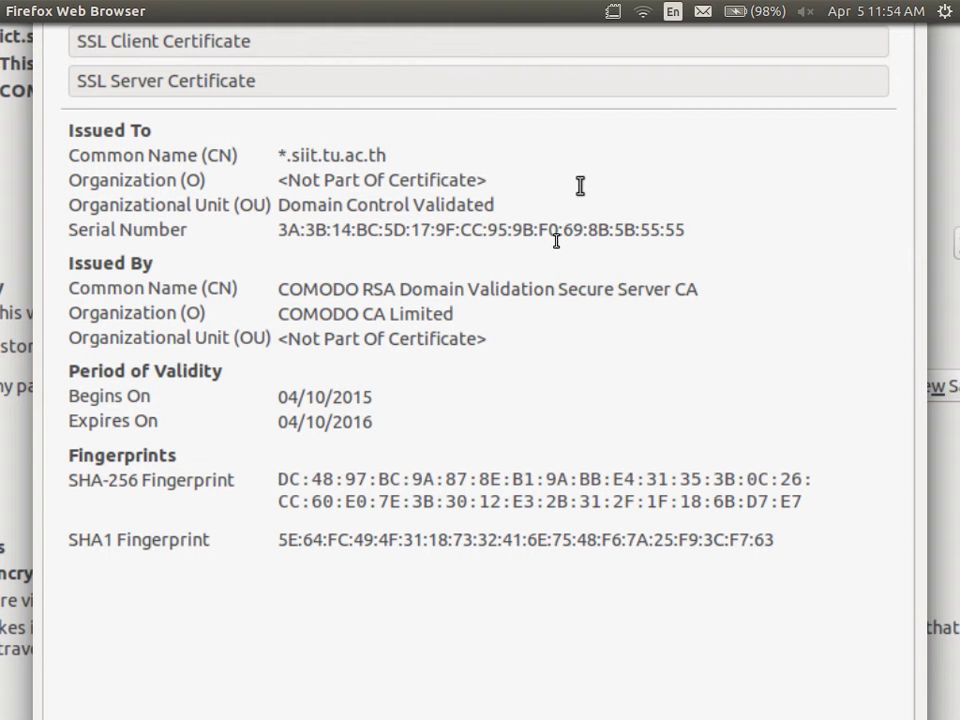
{"action": "scroll", "coordinate": [746, 617], "scroll_direction": "down", "scroll_amount": 3}
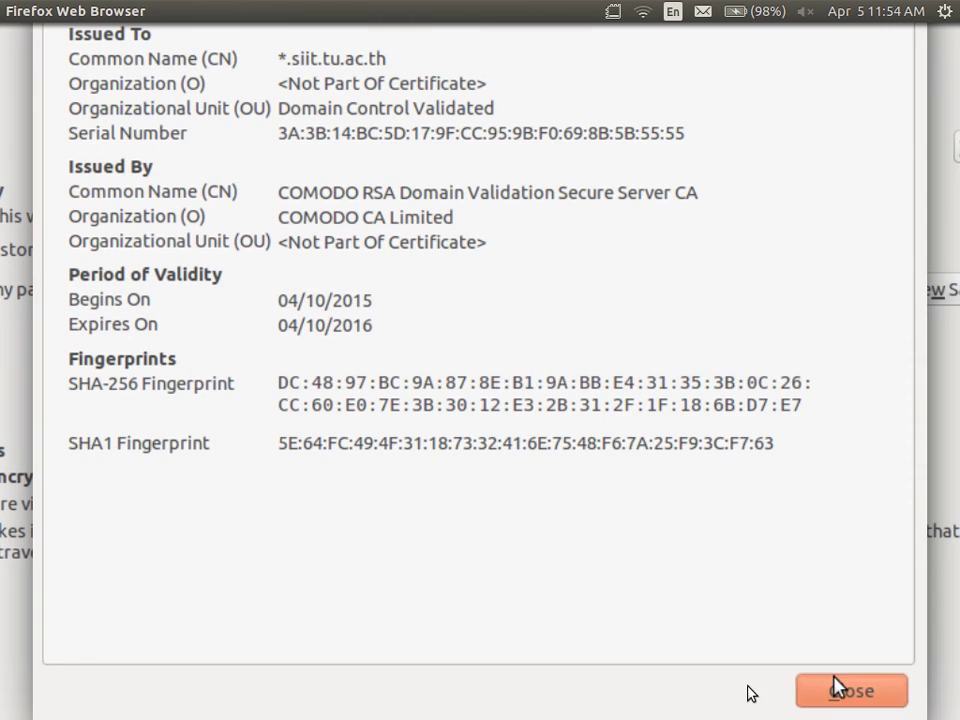
{"action": "left_click", "coordinate": [836, 688]}
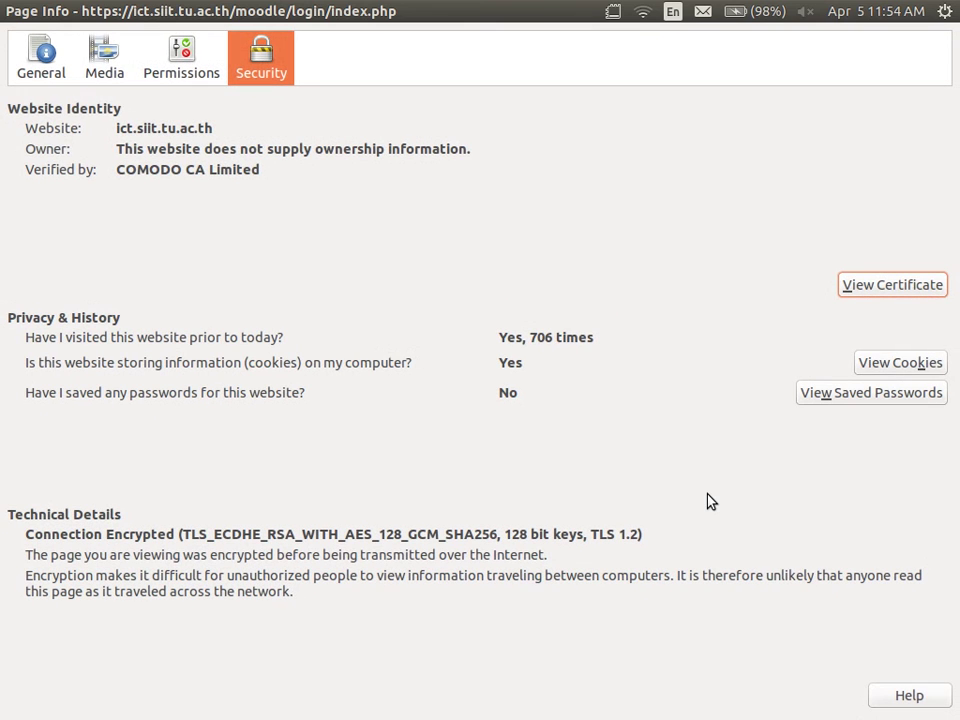
{"action": "left_click", "coordinate": [12, 11]}
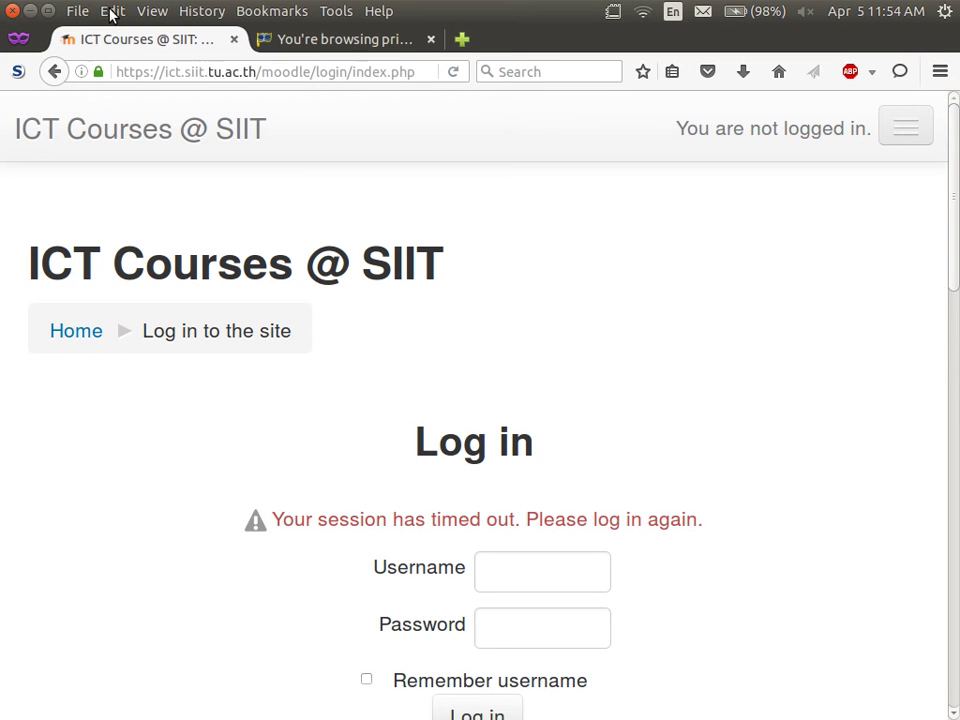
Open the browser's Certificate Manager from the advanced certificate preferences and enlarge it to full screen to view the certificate authorities
{"action": "left_click", "coordinate": [112, 12]}
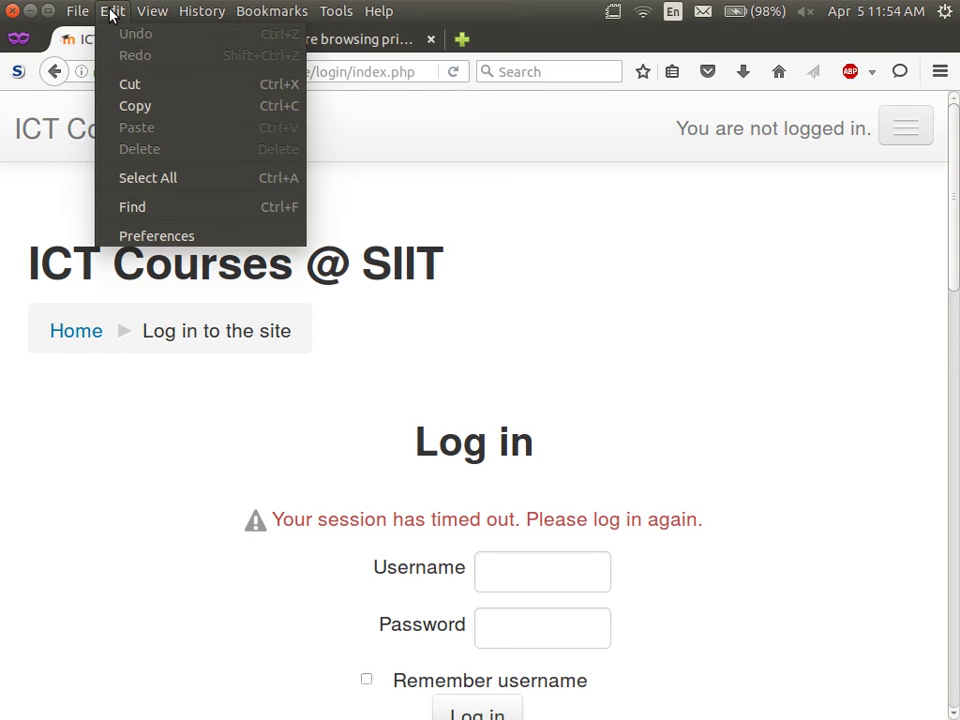
{"action": "left_click", "coordinate": [199, 238]}
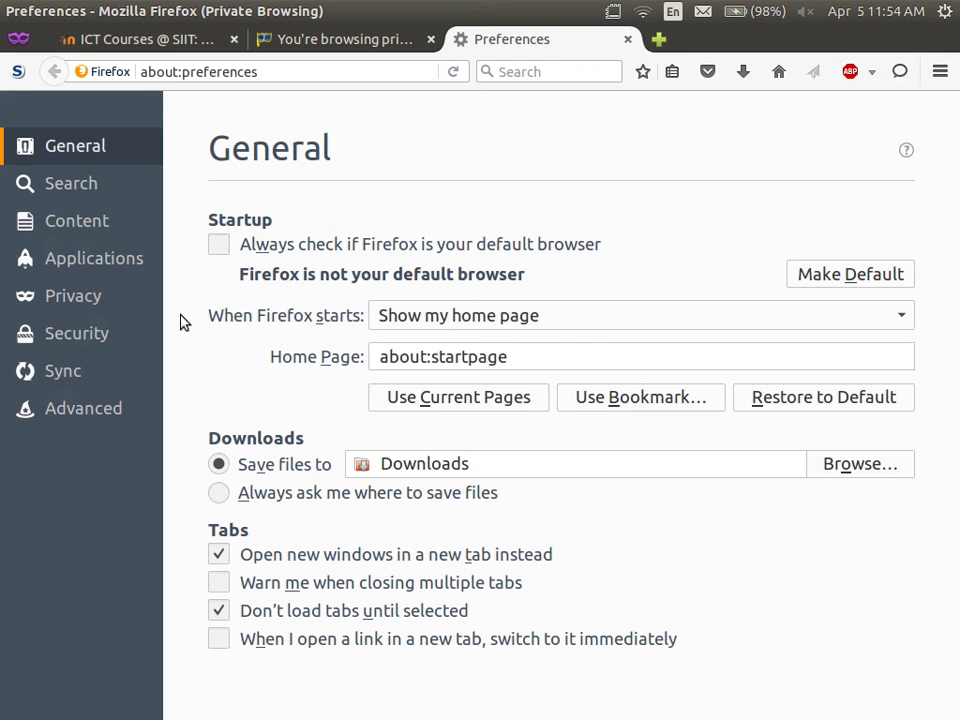
{"action": "left_click", "coordinate": [122, 340]}
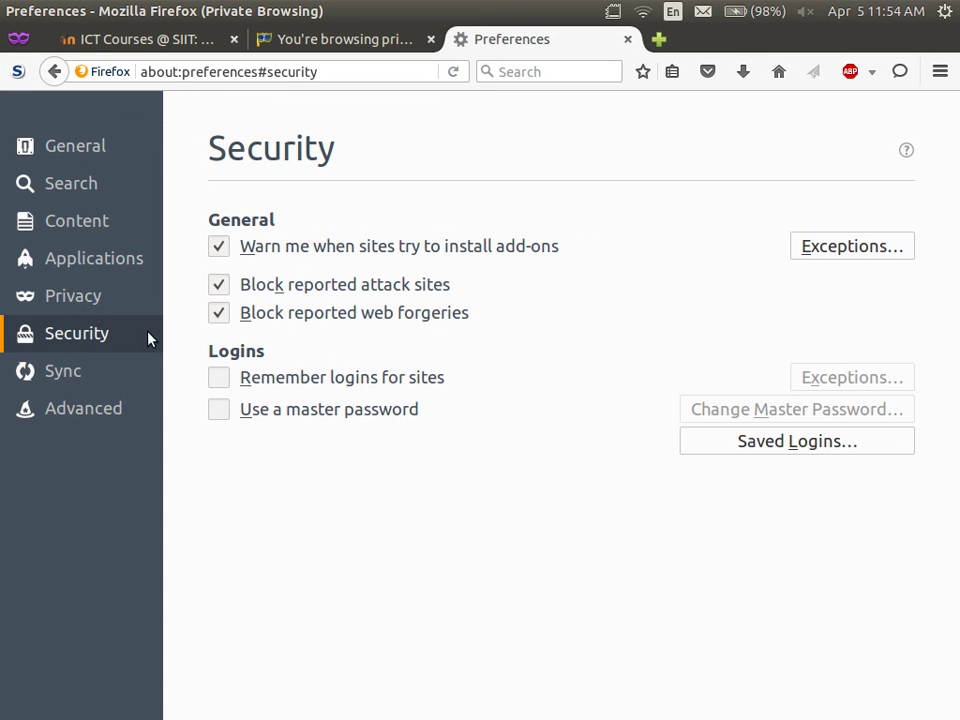
{"action": "left_click", "coordinate": [118, 413]}
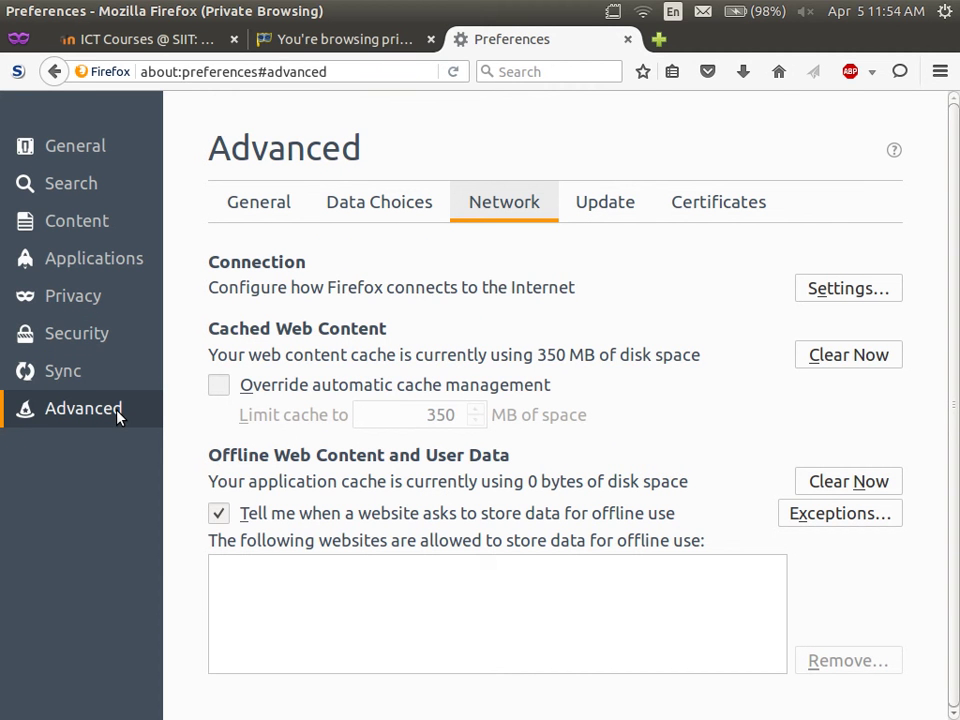
{"action": "left_click", "coordinate": [708, 209]}
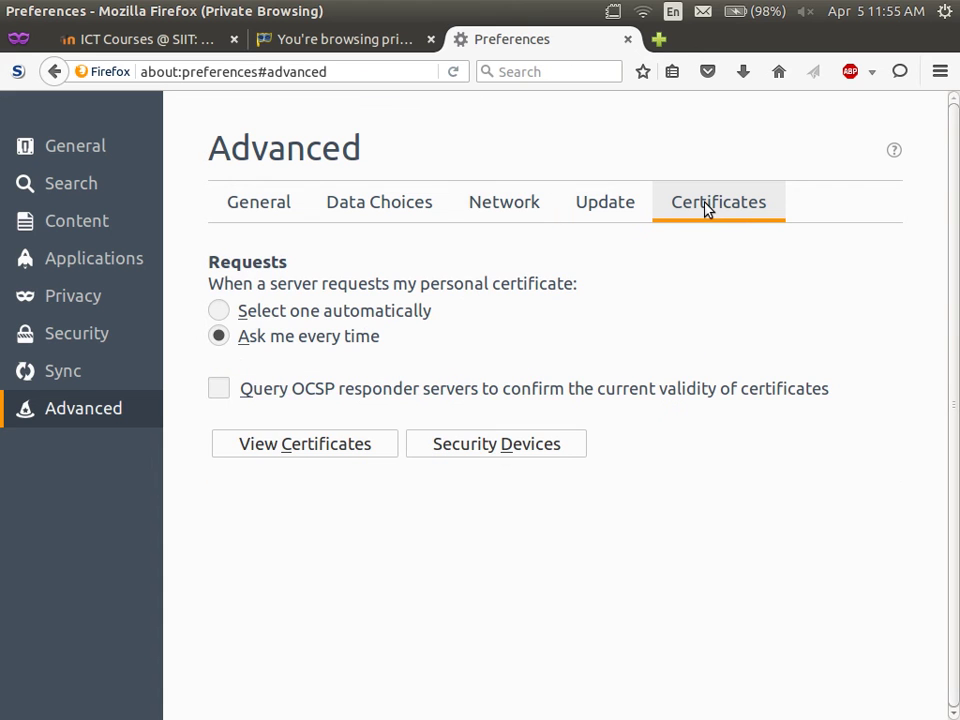
{"action": "left_click", "coordinate": [344, 446]}
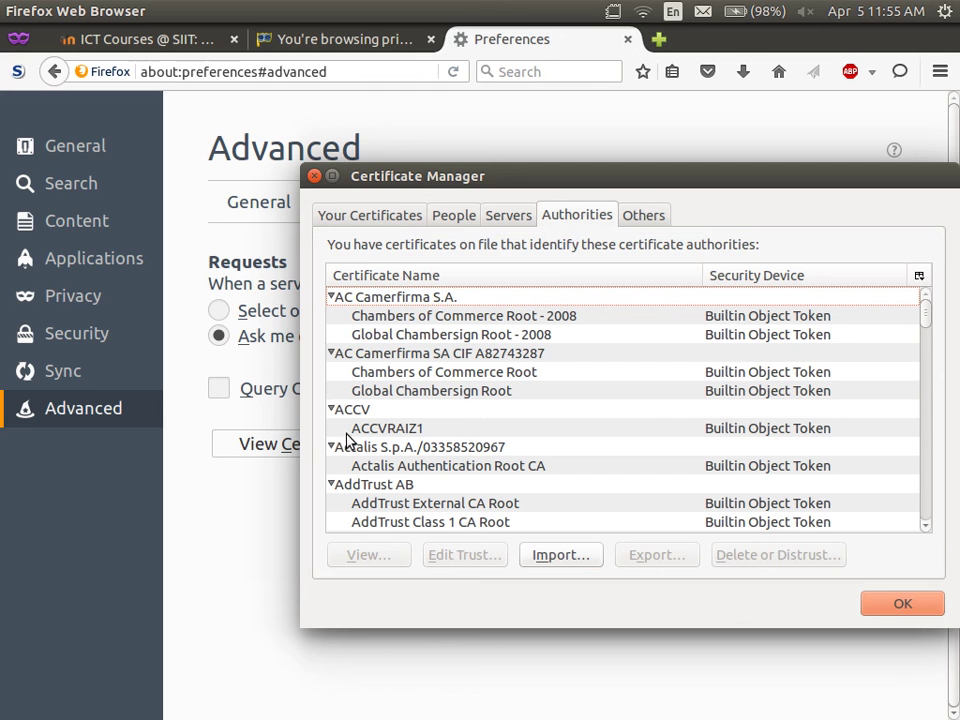
{"action": "left_click", "coordinate": [333, 176]}
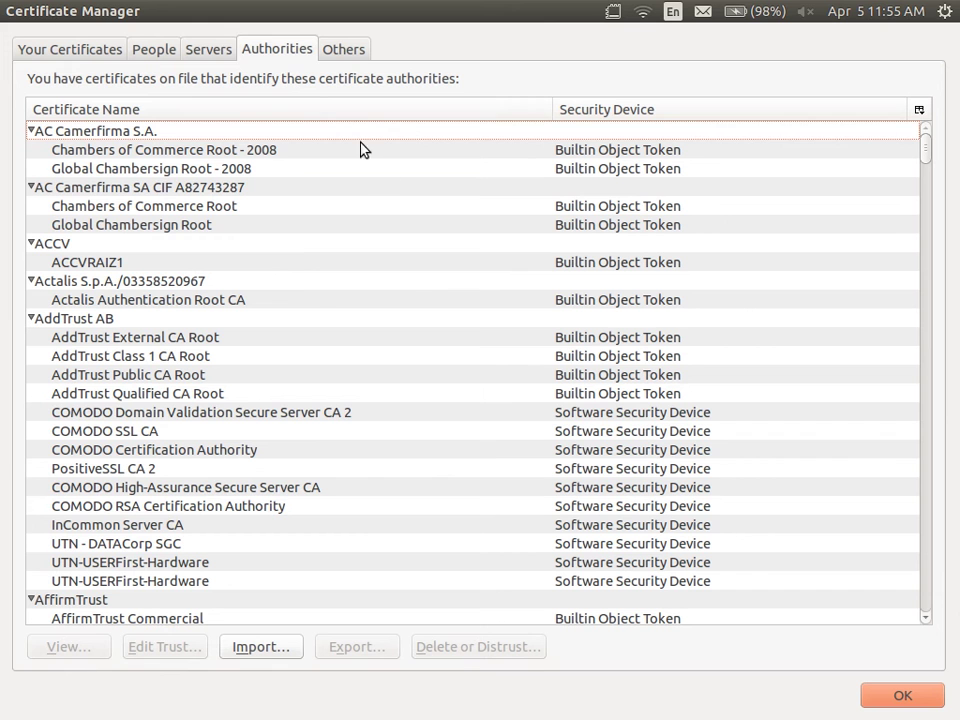
Examine the list of stored certificate authorities from AddTrust AB through to VeriSign, Inc., and close the Certificate Manager
{"action": "left_click", "coordinate": [296, 410]}
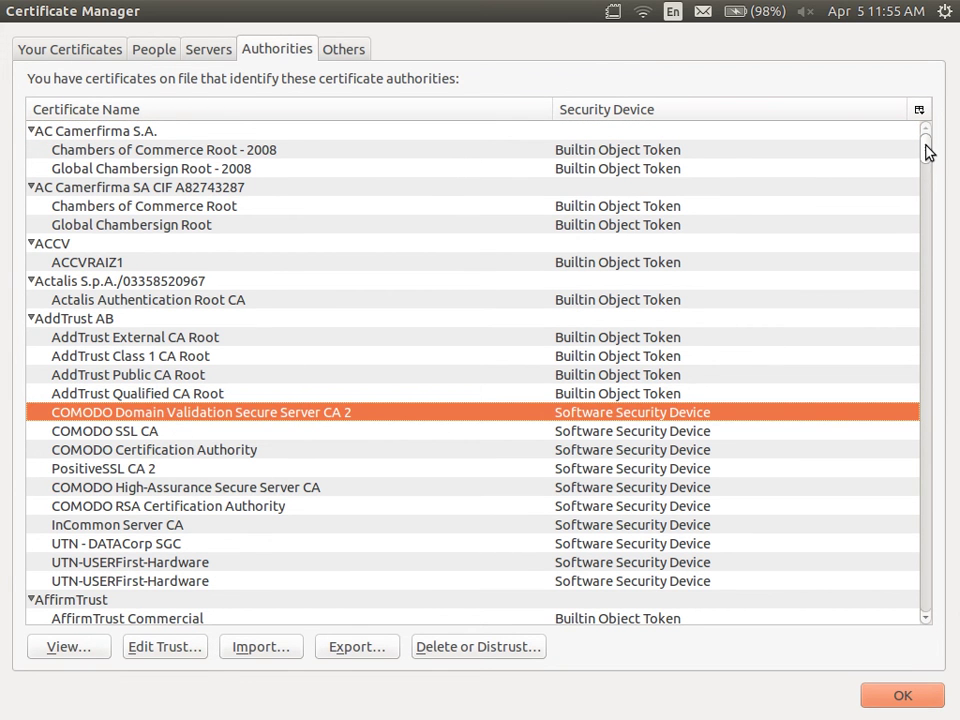
{"action": "left_click_drag", "start_coordinate": [928, 150], "coordinate": [926, 163]}
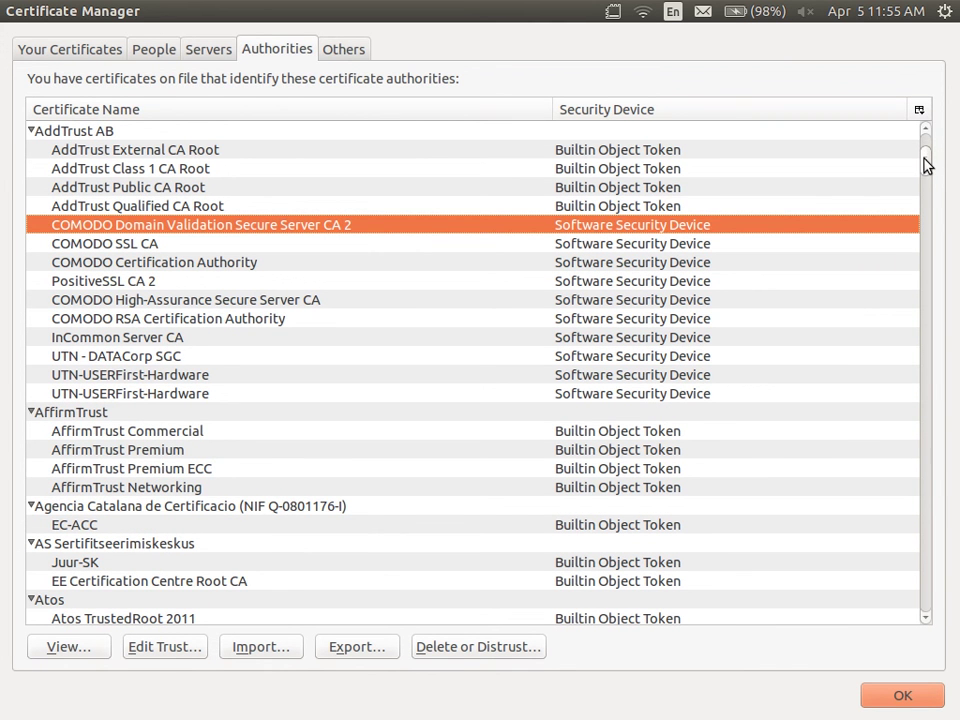
{"action": "left_click_drag", "start_coordinate": [926, 167], "coordinate": [926, 220]}
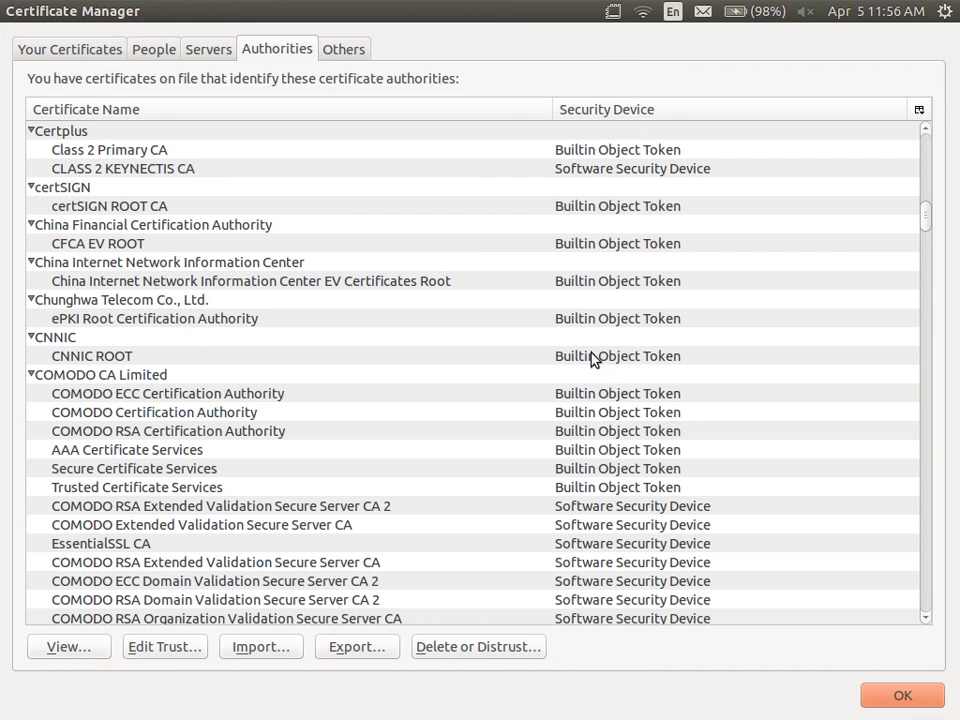
{"action": "left_click_drag", "start_coordinate": [928, 222], "coordinate": [929, 260]}
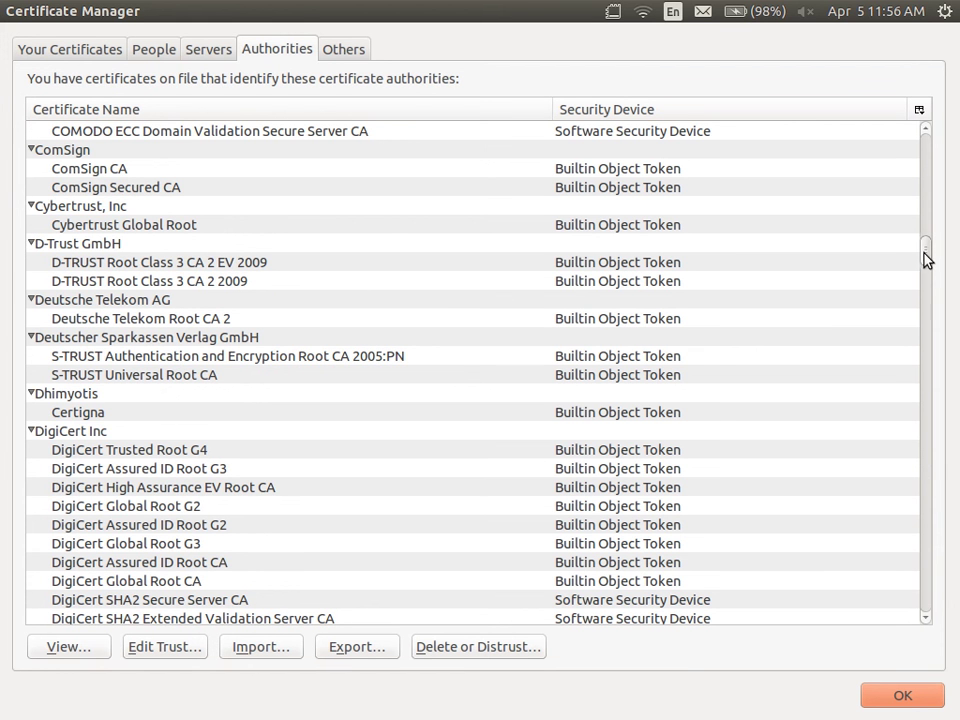
{"action": "left_click_drag", "start_coordinate": [924, 261], "coordinate": [921, 386]}
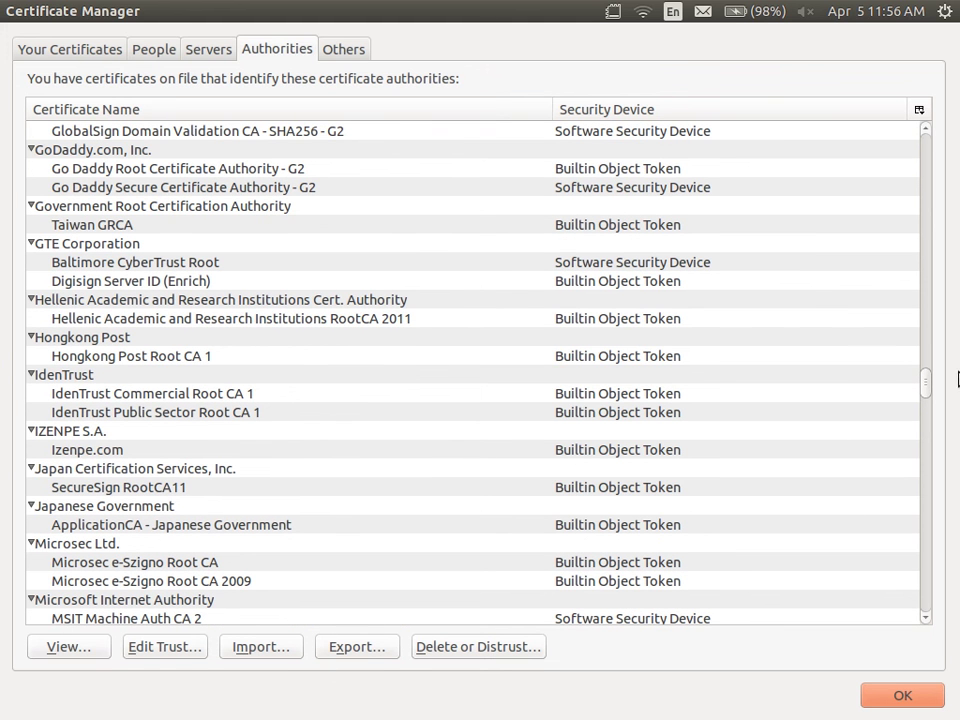
{"action": "left_click_drag", "start_coordinate": [926, 386], "coordinate": [927, 410]}
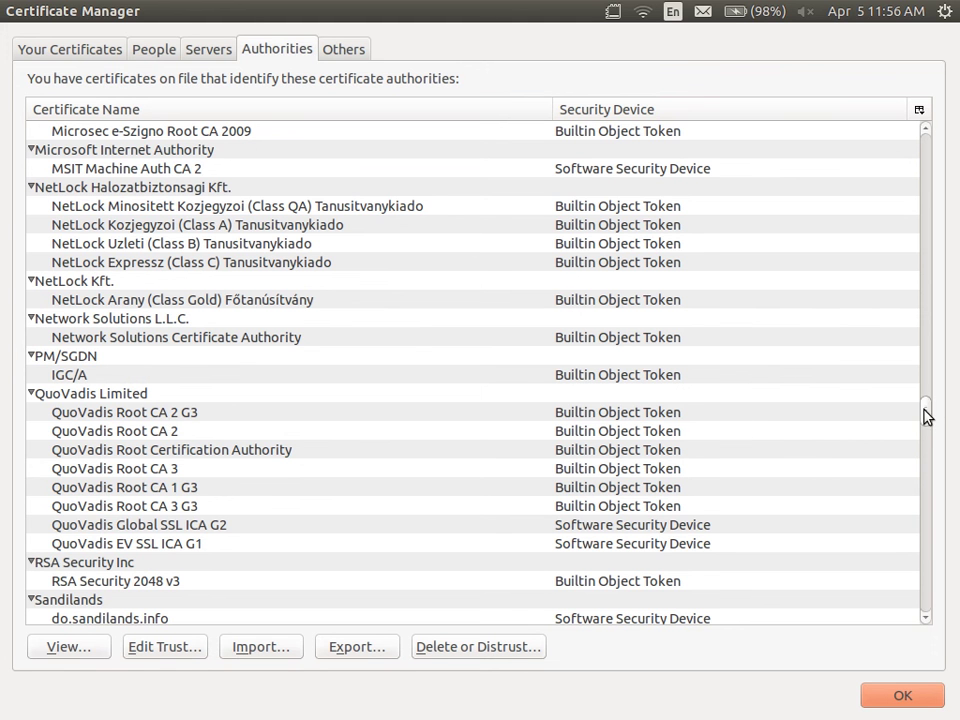
{"action": "left_click_drag", "start_coordinate": [927, 409], "coordinate": [925, 437]}
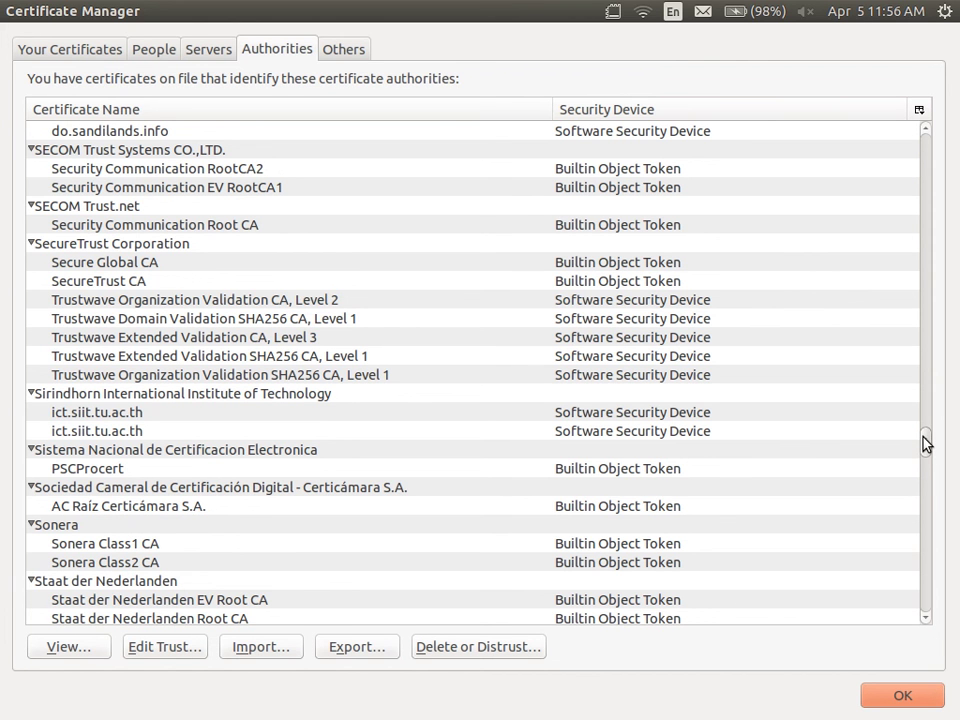
{"action": "left_click_drag", "start_coordinate": [925, 444], "coordinate": [934, 586]}
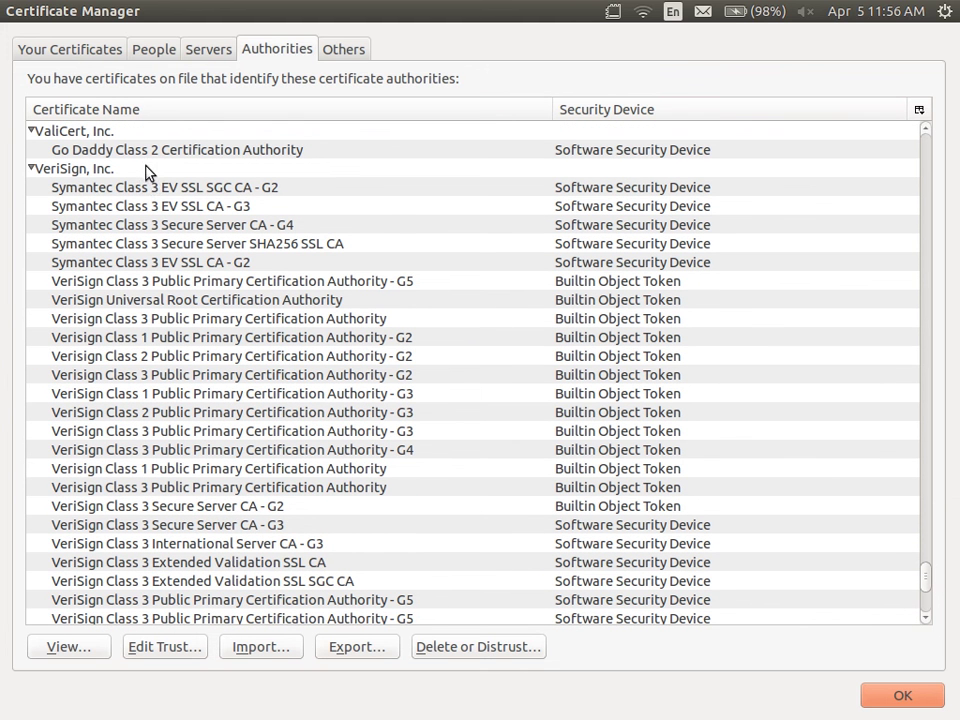
{"action": "left_click", "coordinate": [870, 694]}
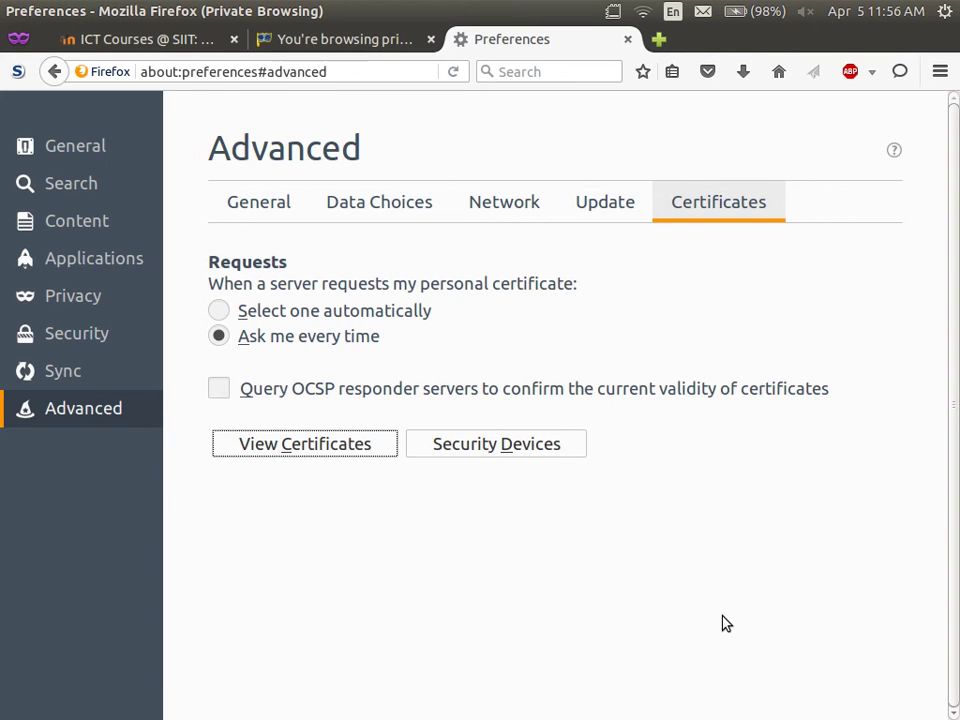